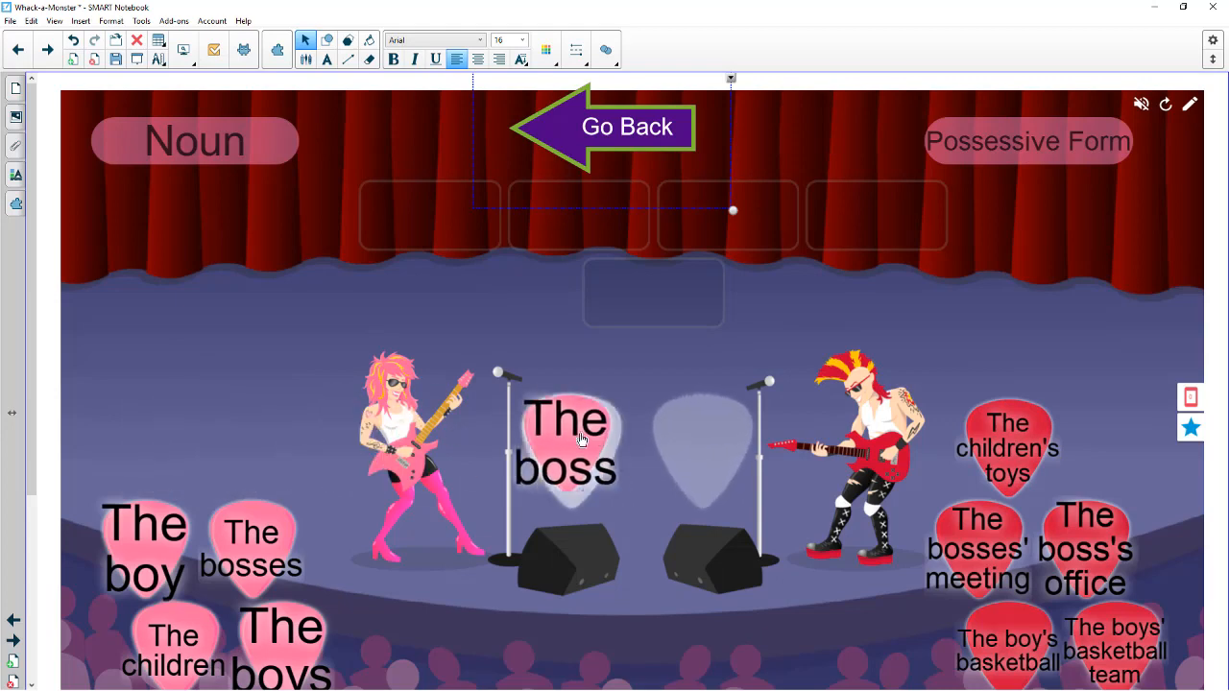
Try the matching games by pairing "The boss's office" with "The boss" and moving the "beauty" card, and return to the monster board
{"action": "left_click_drag", "start_coordinate": [1120, 582], "coordinate": [727, 464]}
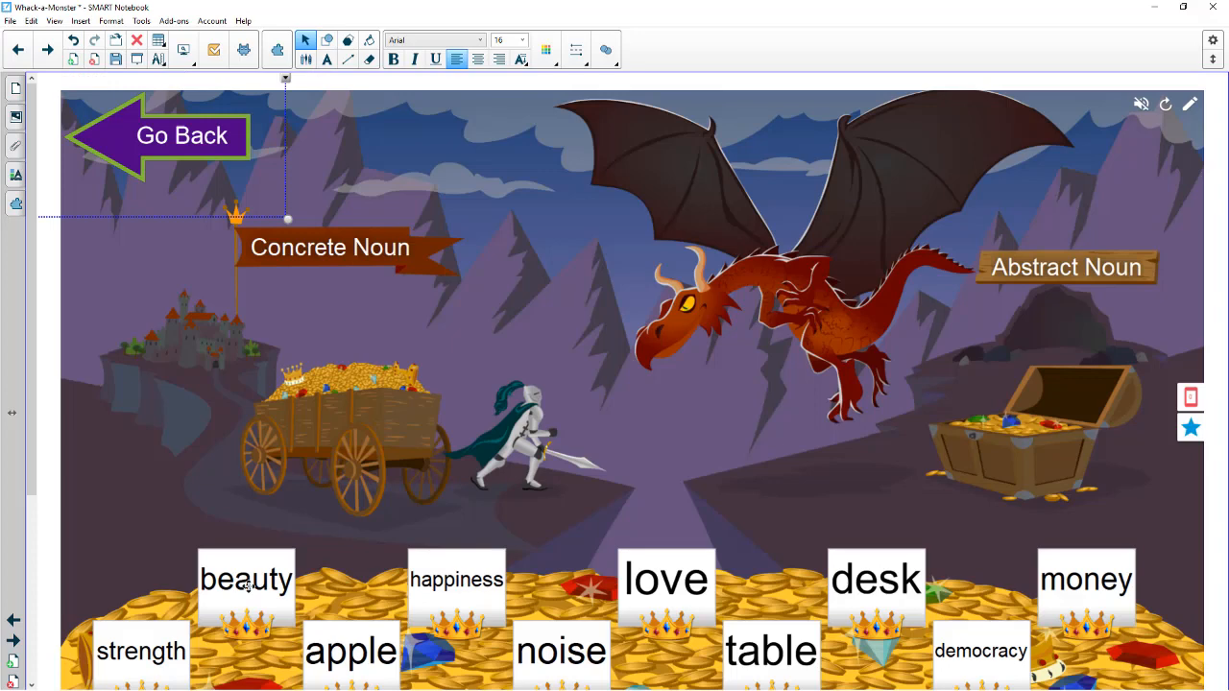
{"action": "left_click_drag", "start_coordinate": [246, 588], "coordinate": [270, 556]}
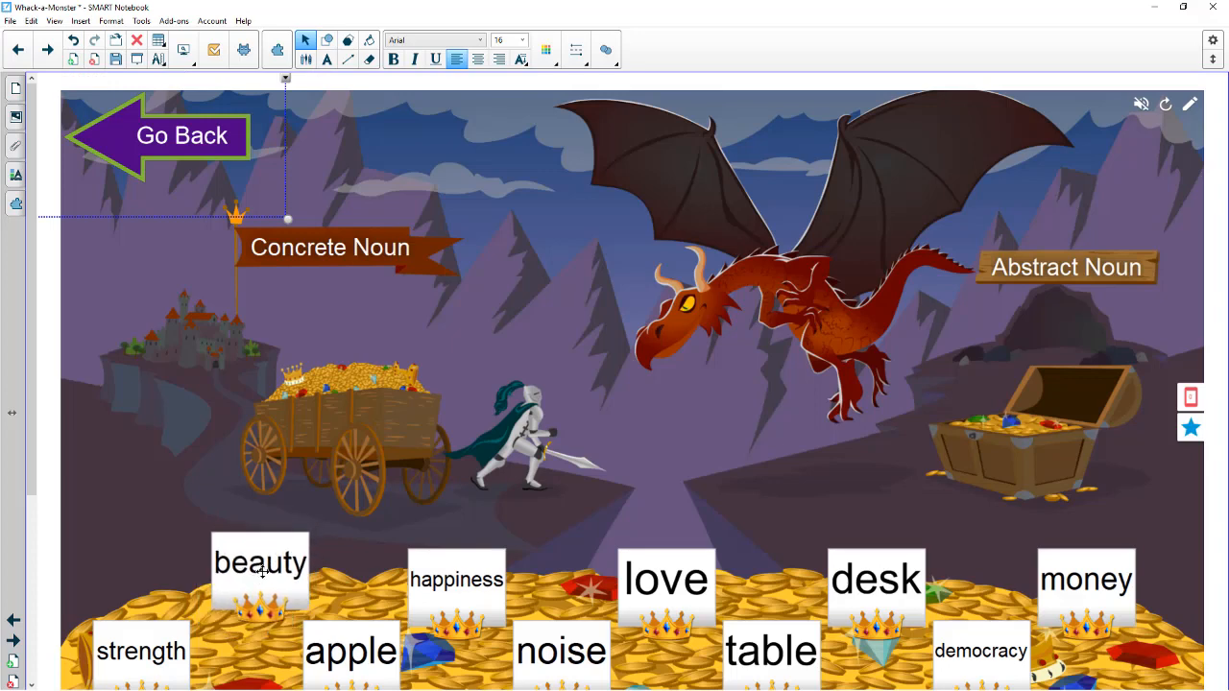
{"action": "left_click", "coordinate": [172, 154]}
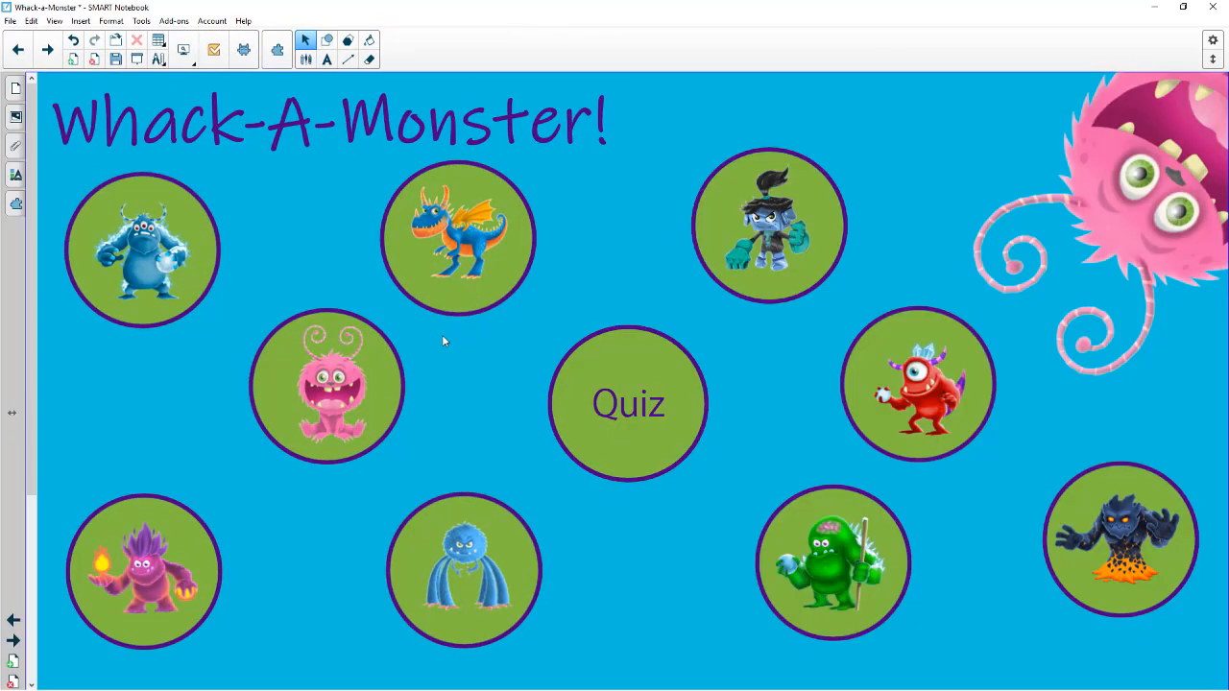
Open the pink monster's activity and try sorting the word cards apple, love and jump between Noun and Verb
{"action": "left_click", "coordinate": [348, 390]}
{"action": "left_click", "coordinate": [276, 586]}
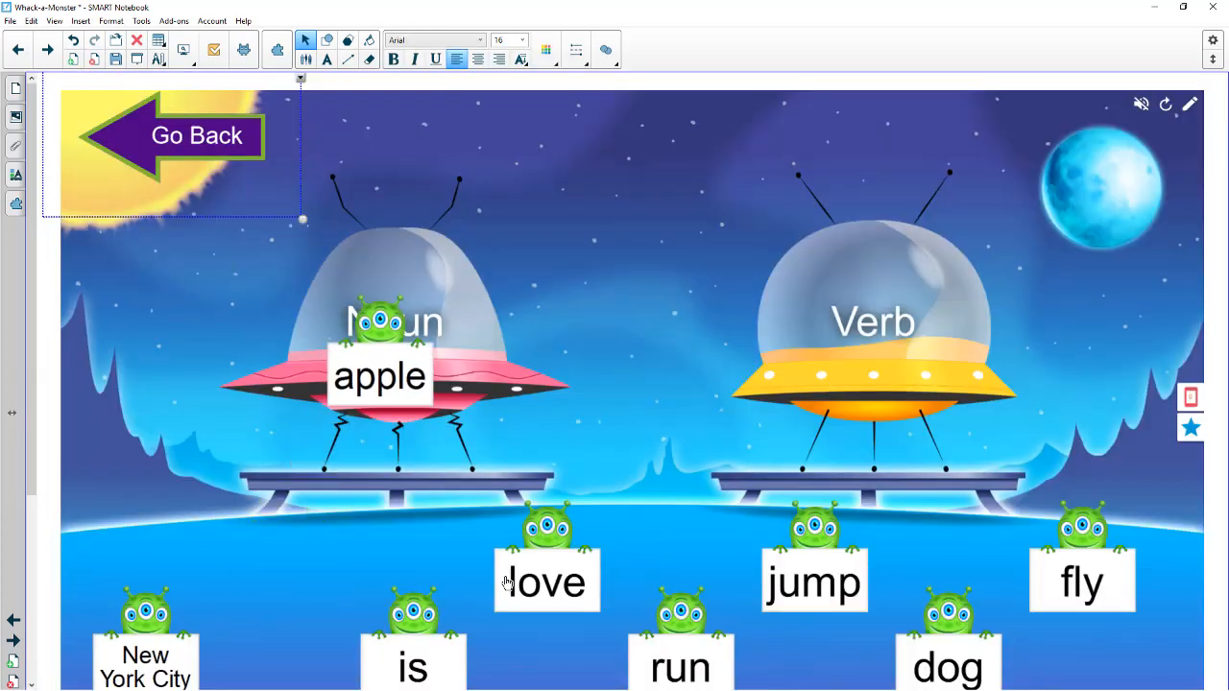
{"action": "left_click", "coordinate": [545, 581]}
{"action": "left_click", "coordinate": [814, 581]}
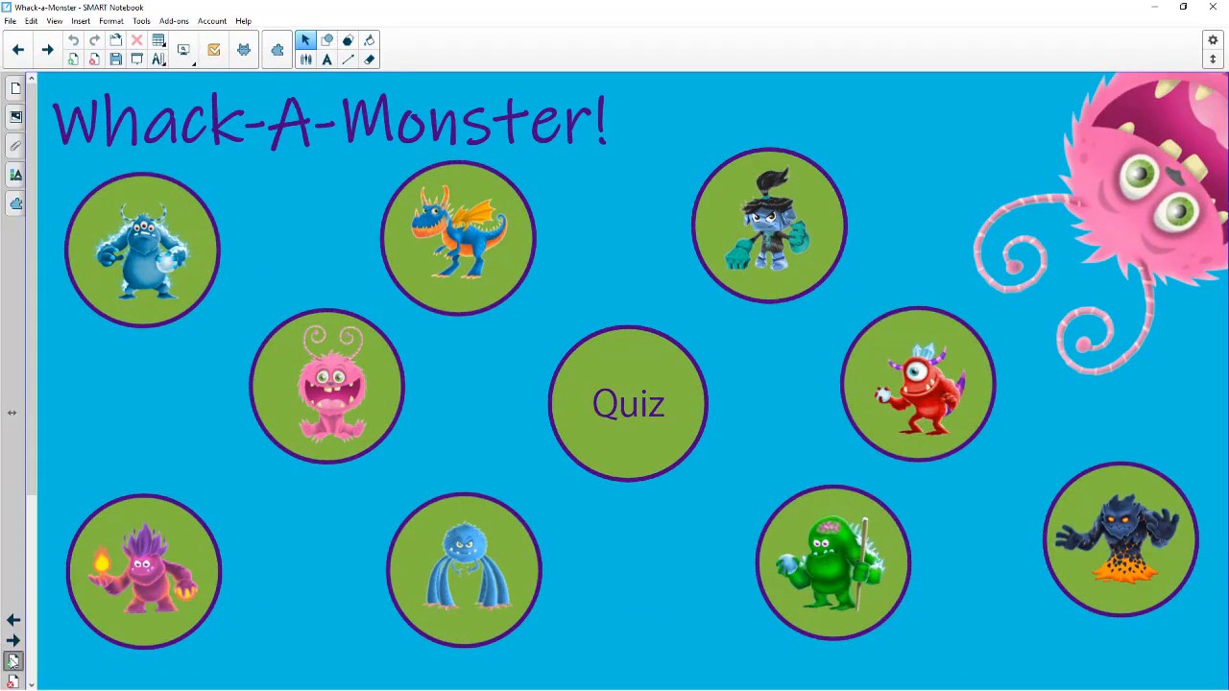
Add a blank page and give it a solid bright blue background fill
{"action": "left_click", "coordinate": [12, 662]}
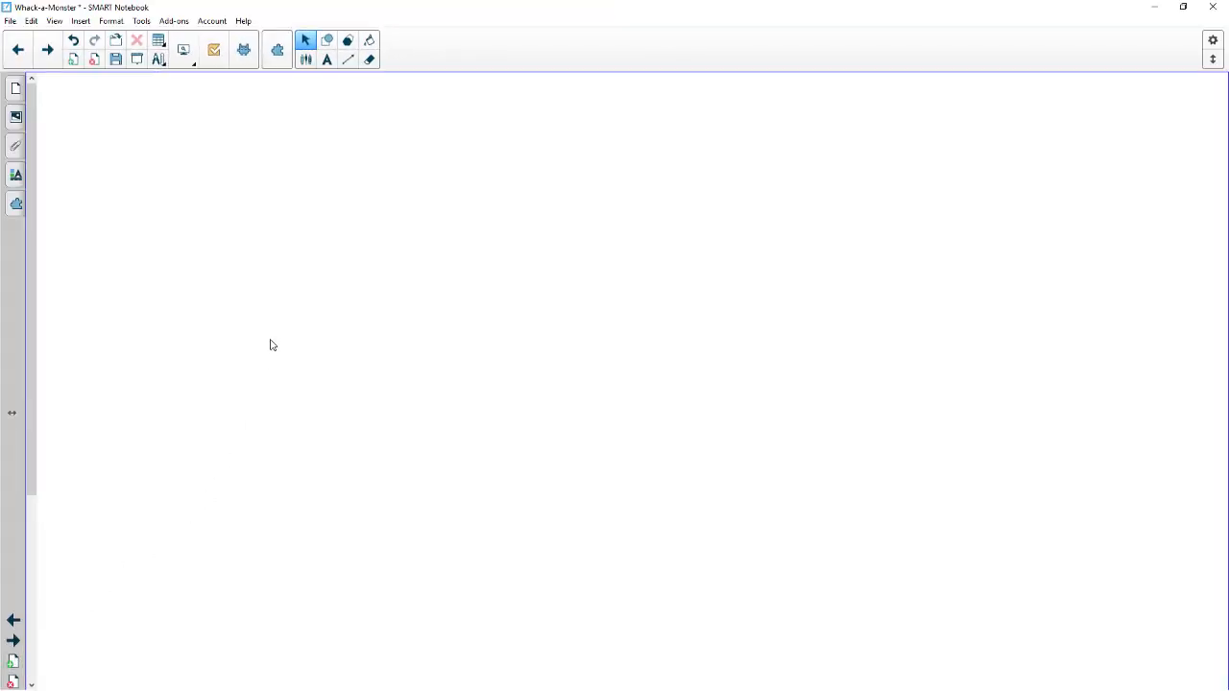
{"action": "right_click", "coordinate": [270, 345]}
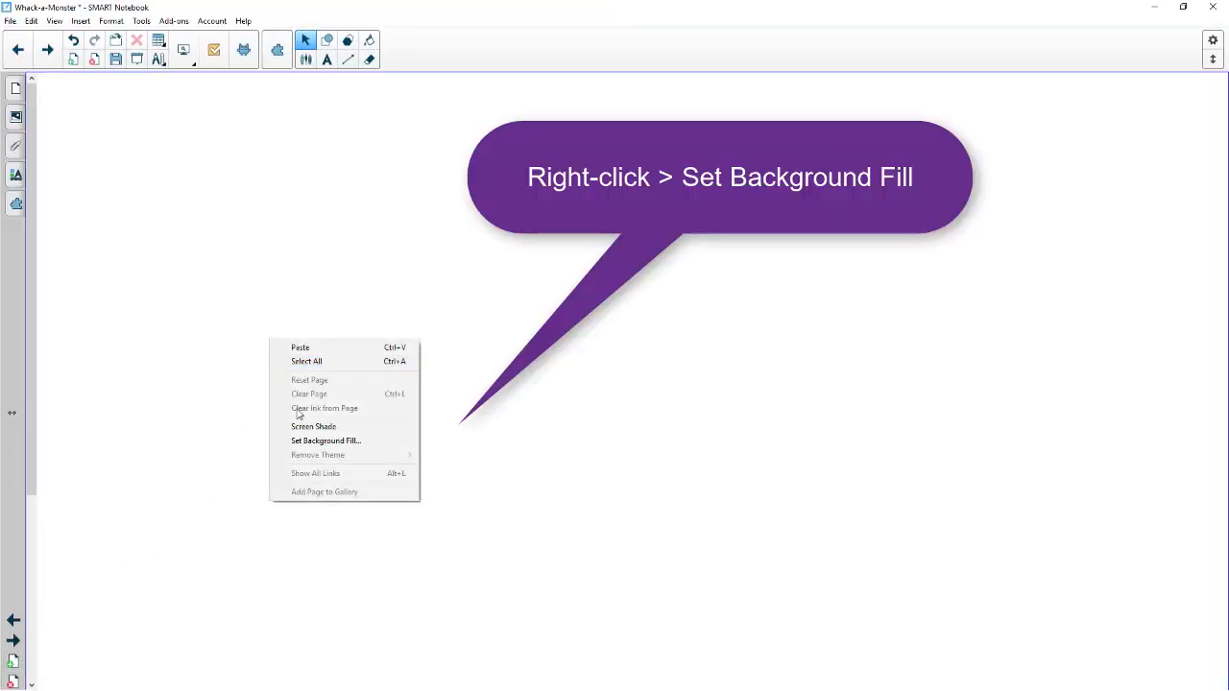
{"action": "left_click", "coordinate": [310, 441]}
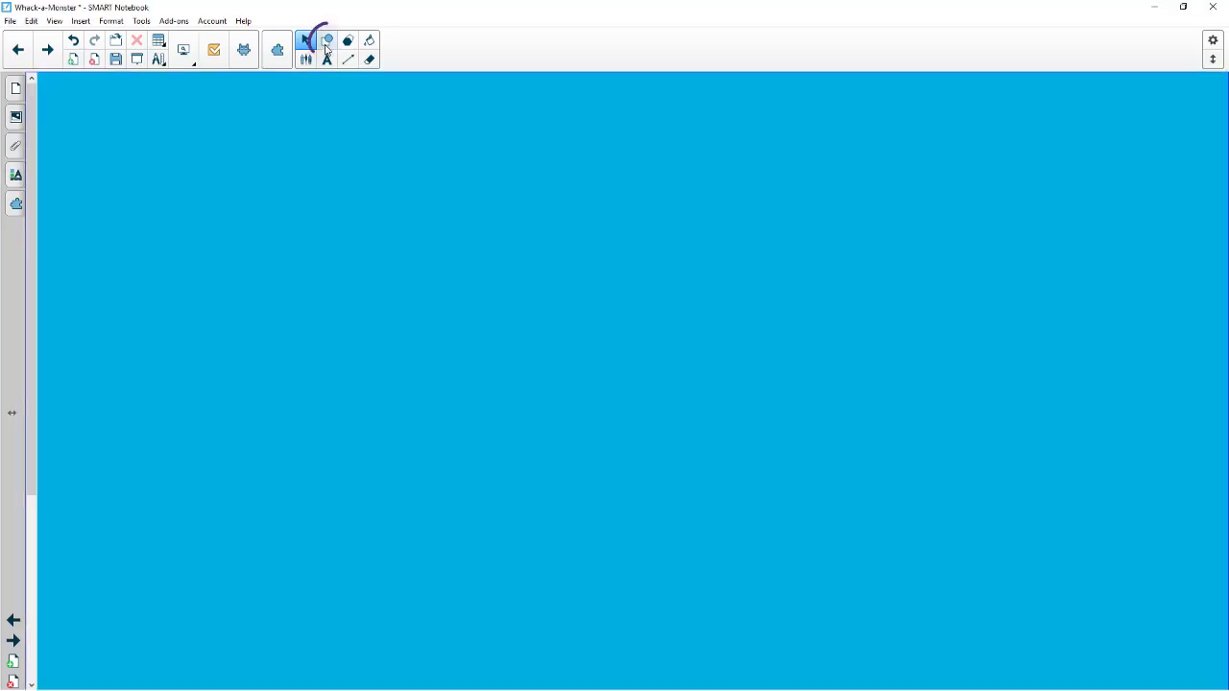
Draw a circle in the page's upper left area with a light aqua fill and a light purple outline
{"action": "left_click", "coordinate": [327, 44]}
{"action": "left_click_drag", "start_coordinate": [164, 162], "coordinate": [218, 216]}
{"action": "left_click", "coordinate": [400, 54]}
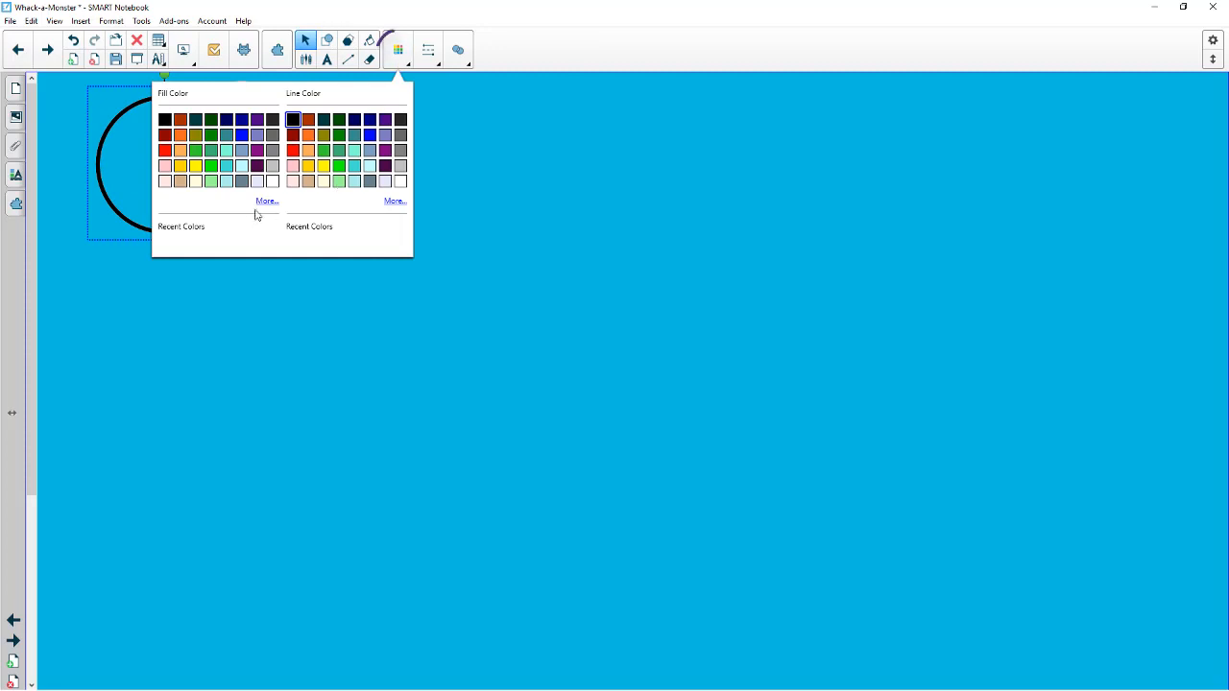
{"action": "left_click", "coordinate": [227, 150]}
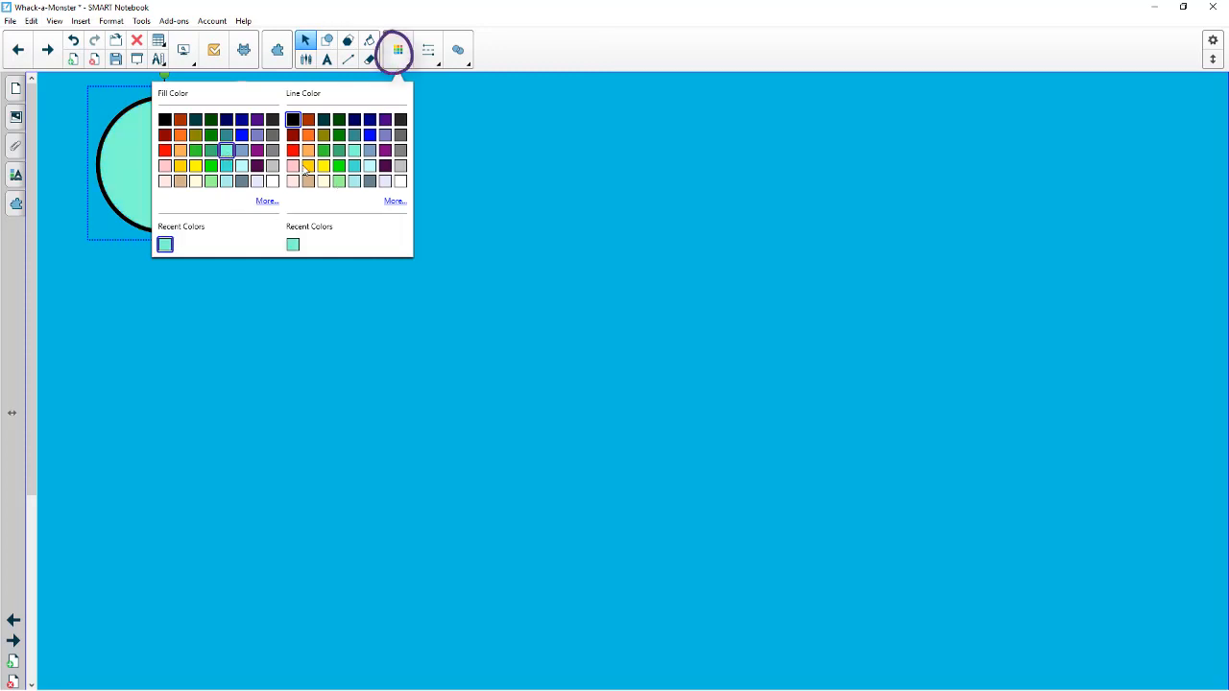
{"action": "left_click", "coordinate": [385, 135]}
{"action": "left_click", "coordinate": [411, 336]}
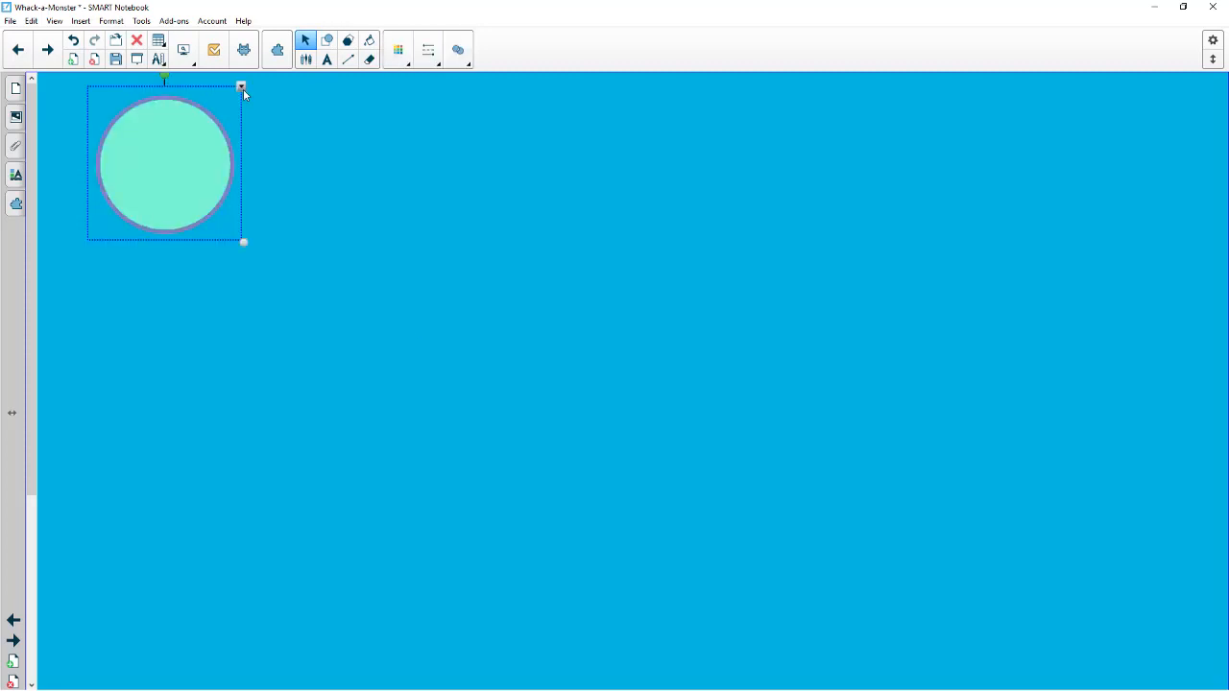
Copy and paste the circle until four matching circles stand in a row across the upper page
{"action": "left_click", "coordinate": [242, 87]}
{"action": "left_click", "coordinate": [267, 136]}
{"action": "left_click_drag", "start_coordinate": [281, 172], "coordinate": [352, 158]}
{"action": "left_click", "coordinate": [420, 104]}
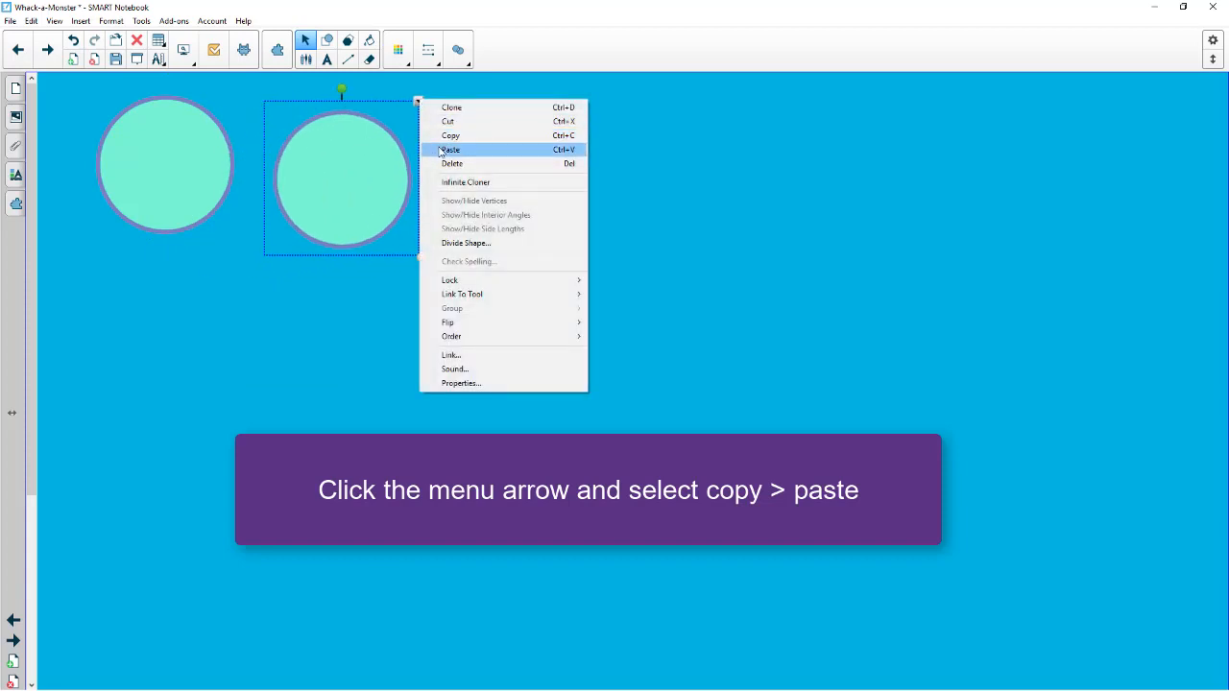
{"action": "left_click", "coordinate": [444, 151]}
{"action": "left_click_drag", "start_coordinate": [483, 178], "coordinate": [560, 164]}
{"action": "right_click", "coordinate": [668, 181]}
{"action": "left_click", "coordinate": [694, 191]}
{"action": "left_click_drag", "start_coordinate": [694, 186], "coordinate": [714, 172]}
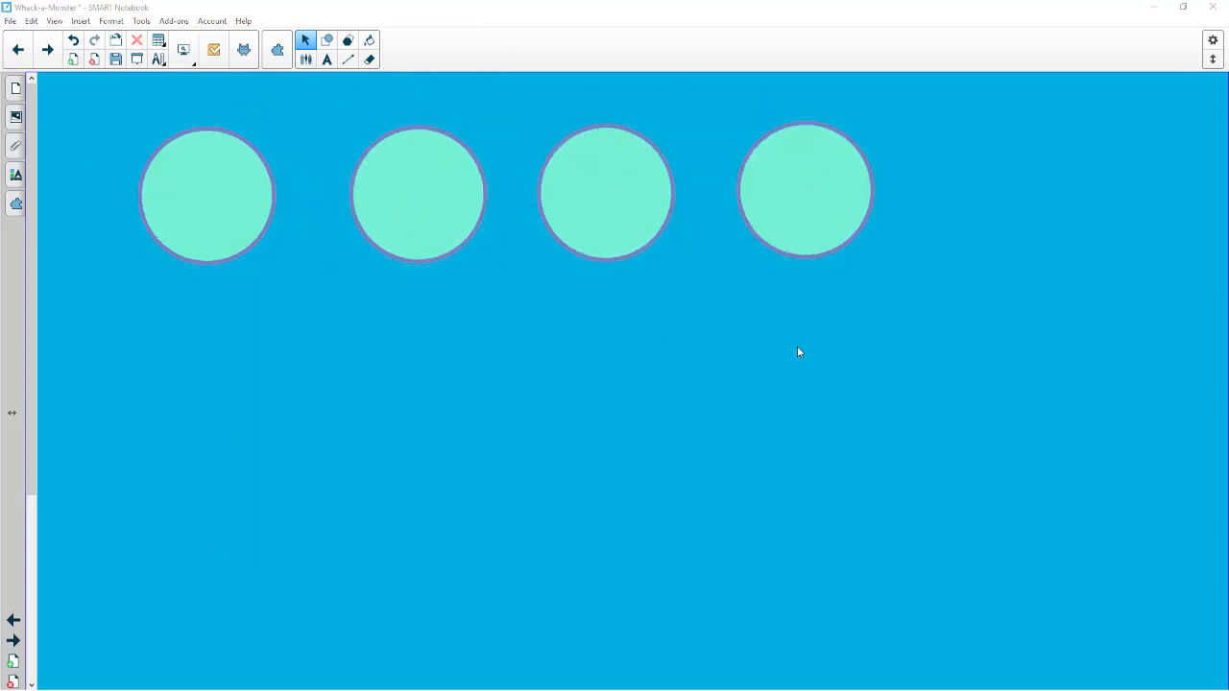
Insert the monster pictures, with the horned blue monster on the third circle and the dragon on the fourth
{"action": "left_click", "coordinate": [81, 21]}
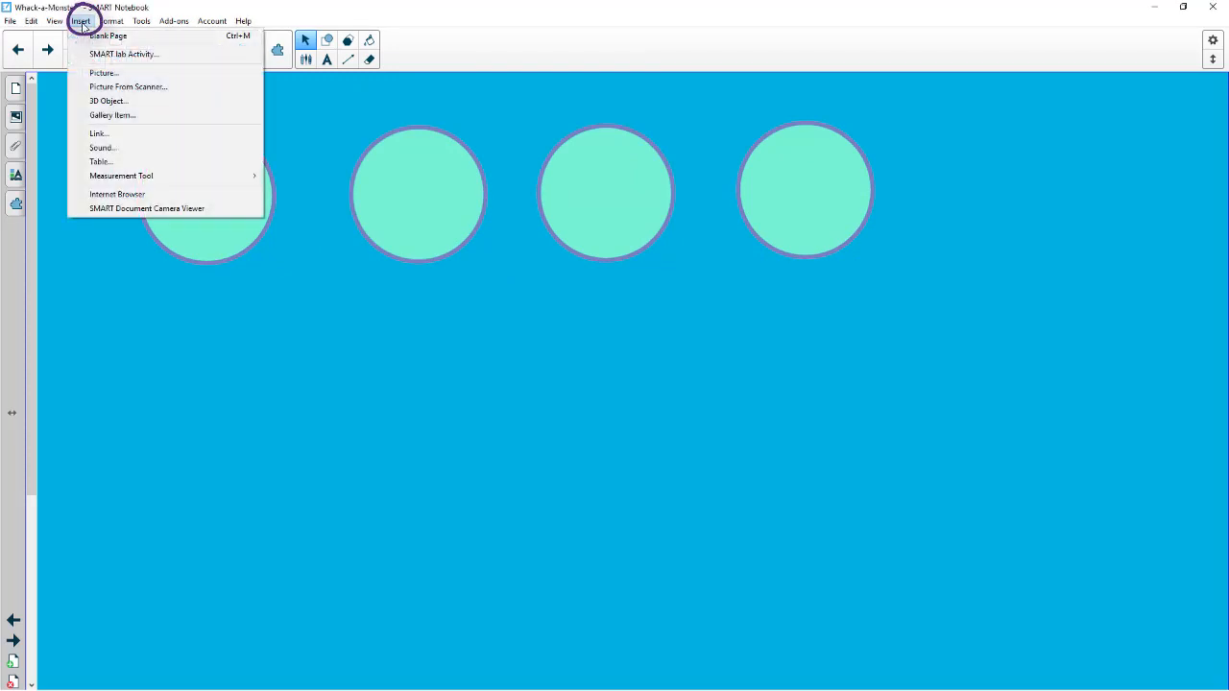
{"action": "left_click", "coordinate": [104, 72]}
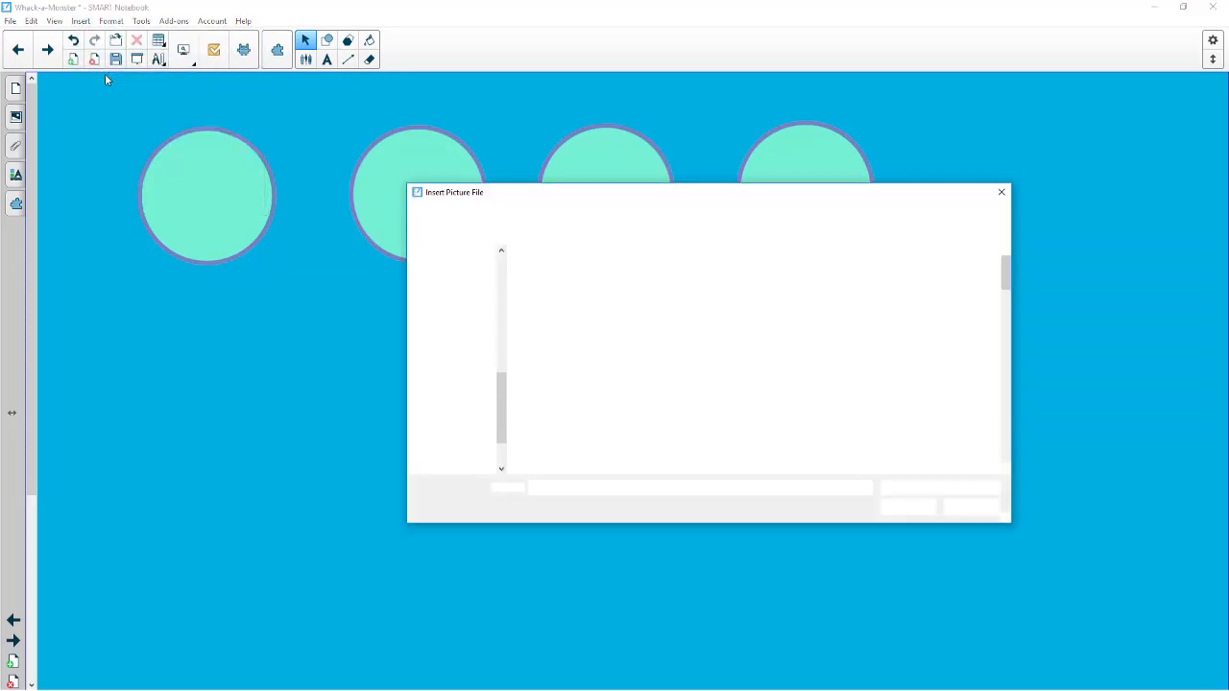
{"action": "left_click", "coordinate": [752, 379], "text": "ctrl"}
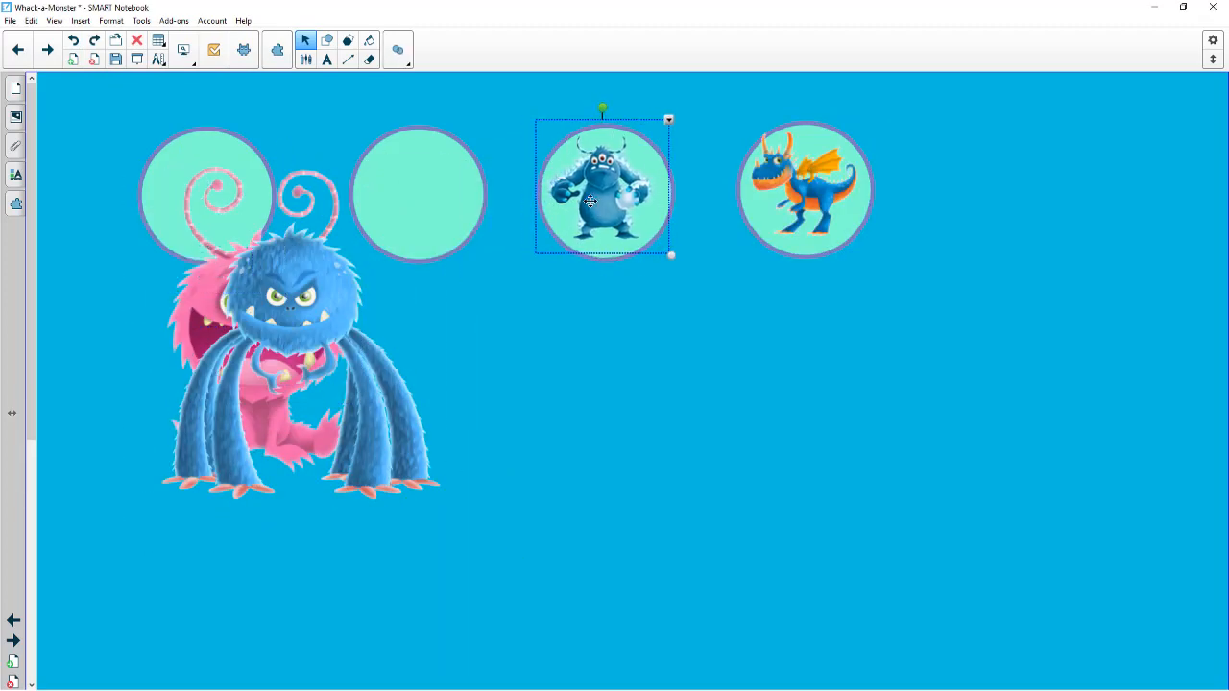
{"action": "left_click", "coordinate": [819, 219]}
Shrink the long-legged blue monster and the pink monster and place them on the second and first circles
{"action": "left_click", "coordinate": [370, 355]}
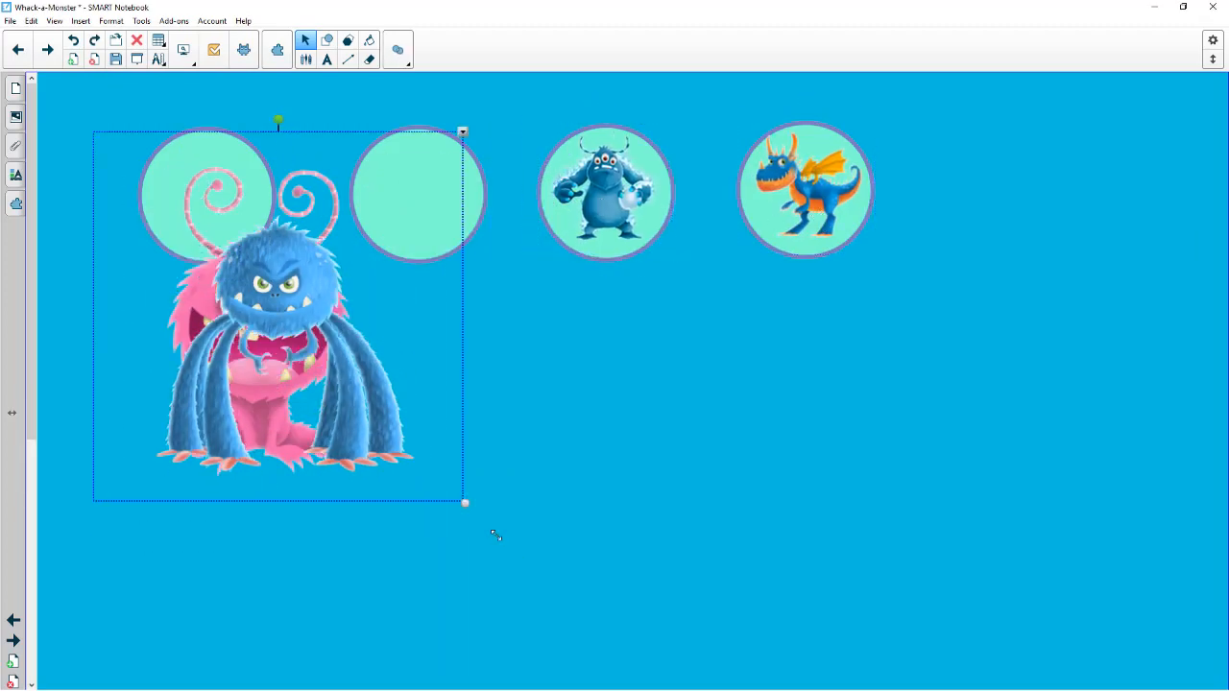
{"action": "left_click_drag", "start_coordinate": [464, 504], "coordinate": [224, 262]}
{"action": "left_click_drag", "start_coordinate": [160, 208], "coordinate": [418, 192]}
{"action": "left_click", "coordinate": [293, 317]}
{"action": "left_click_drag", "start_coordinate": [461, 496], "coordinate": [238, 273]}
{"action": "left_click_drag", "start_coordinate": [144, 220], "coordinate": [197, 213]}
{"action": "left_click", "coordinate": [211, 349]}
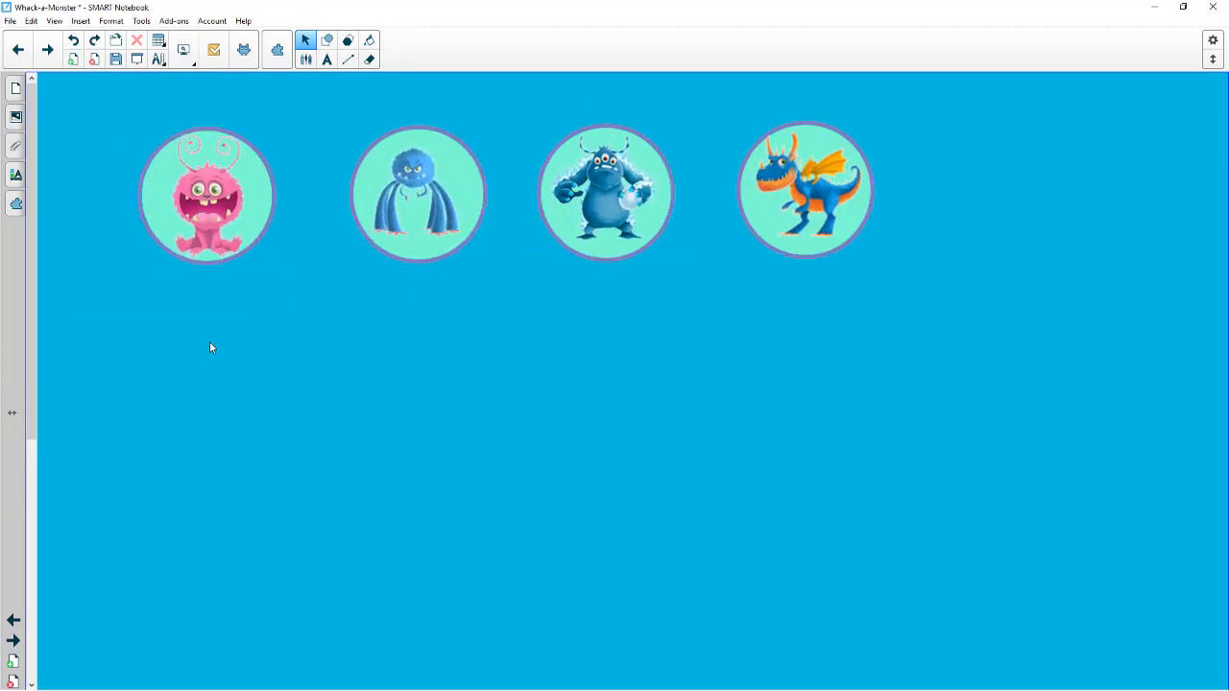
Group the pink monster with its circle
{"action": "left_click", "coordinate": [141, 222]}
{"action": "left_click", "coordinate": [207, 262], "text": "shift"}
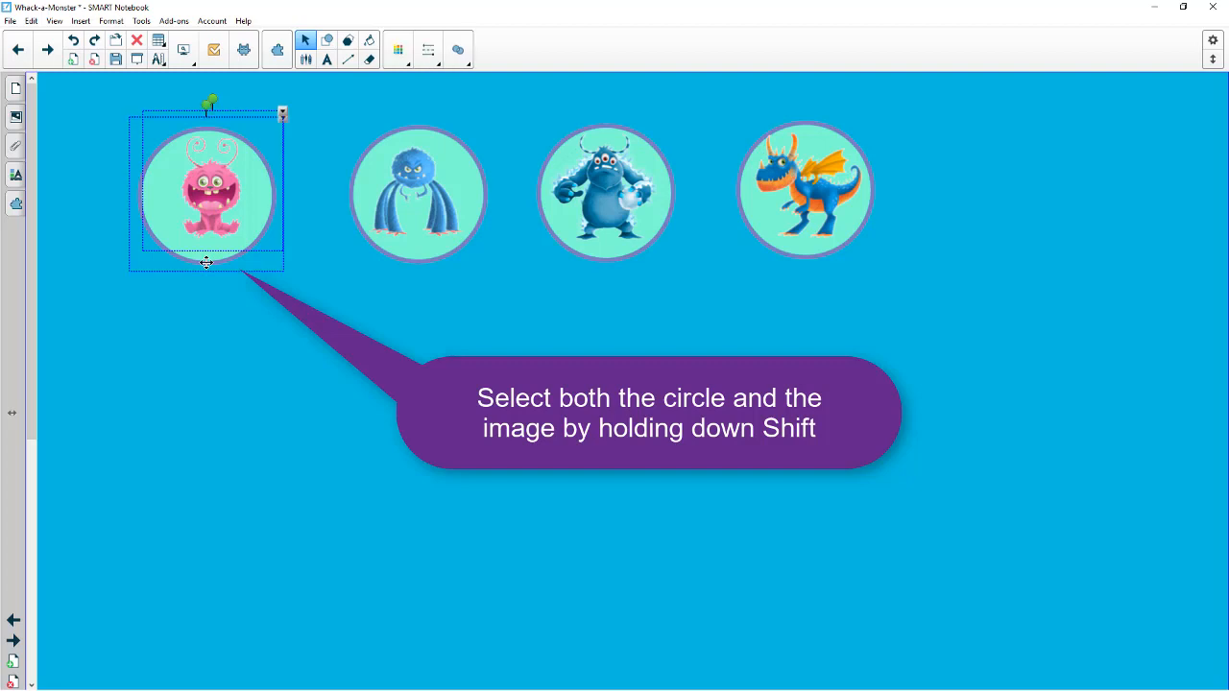
{"action": "right_click", "coordinate": [207, 257]}
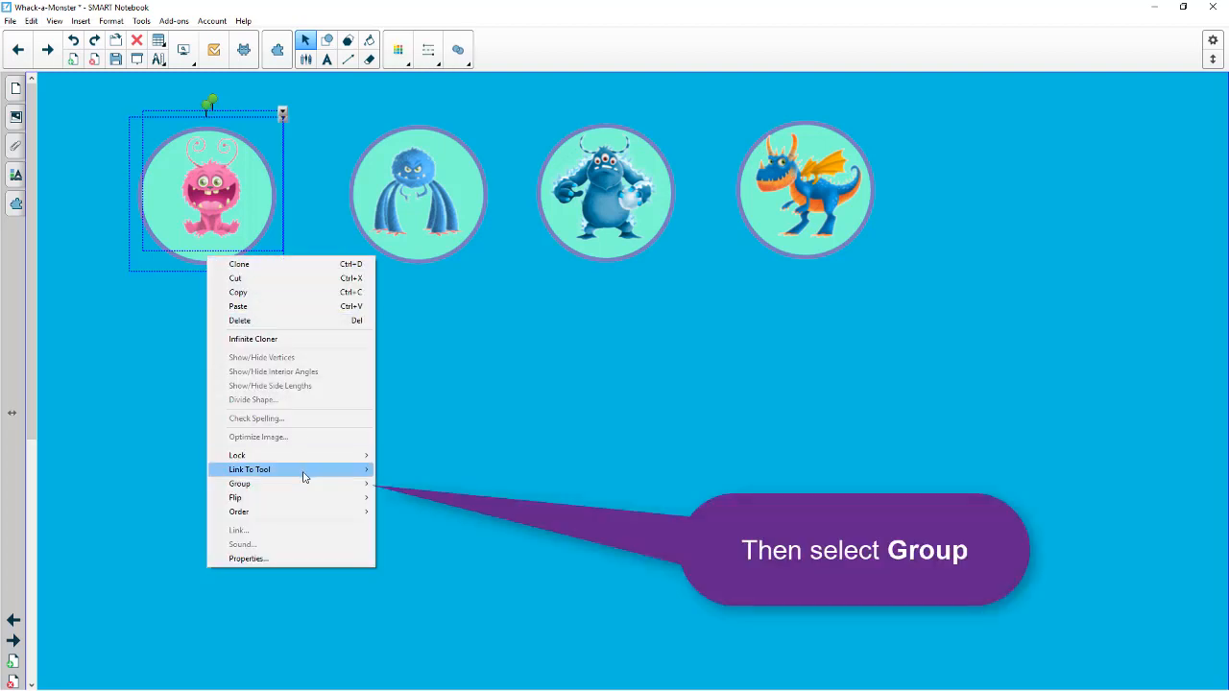
{"action": "mouse_move", "coordinate": [305, 486]}
{"action": "left_click", "coordinate": [388, 484]}
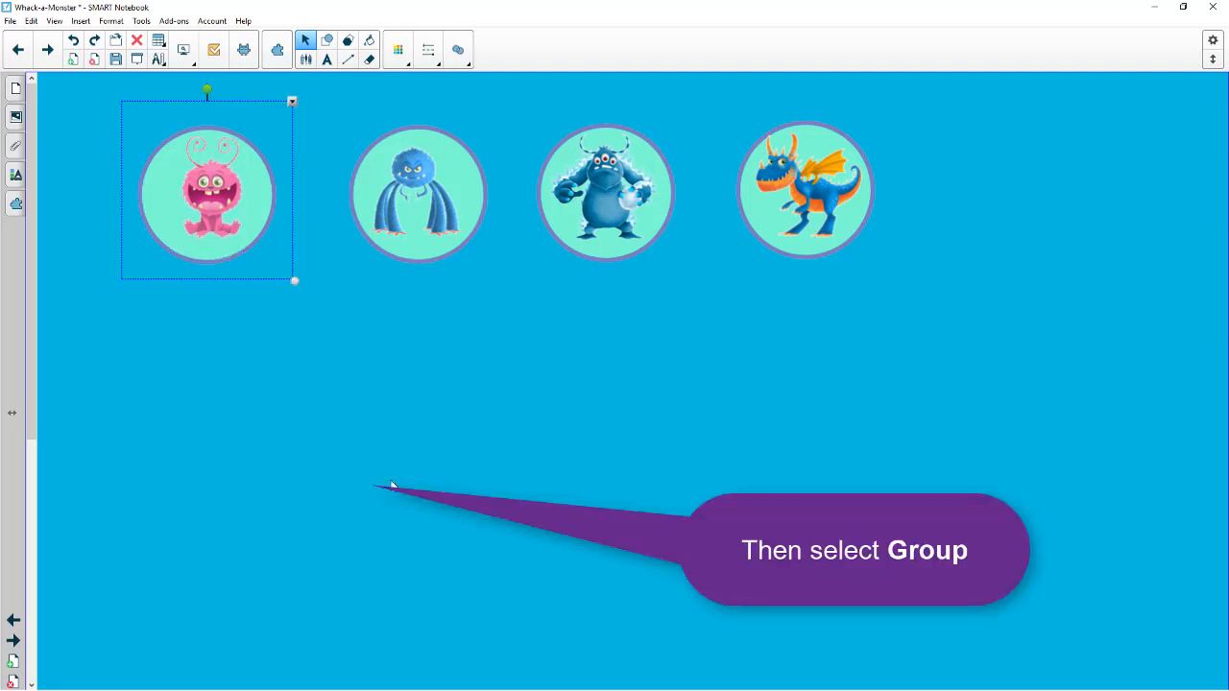
Group the long-legged blue monster with its circle
{"action": "left_click", "coordinate": [410, 206]}
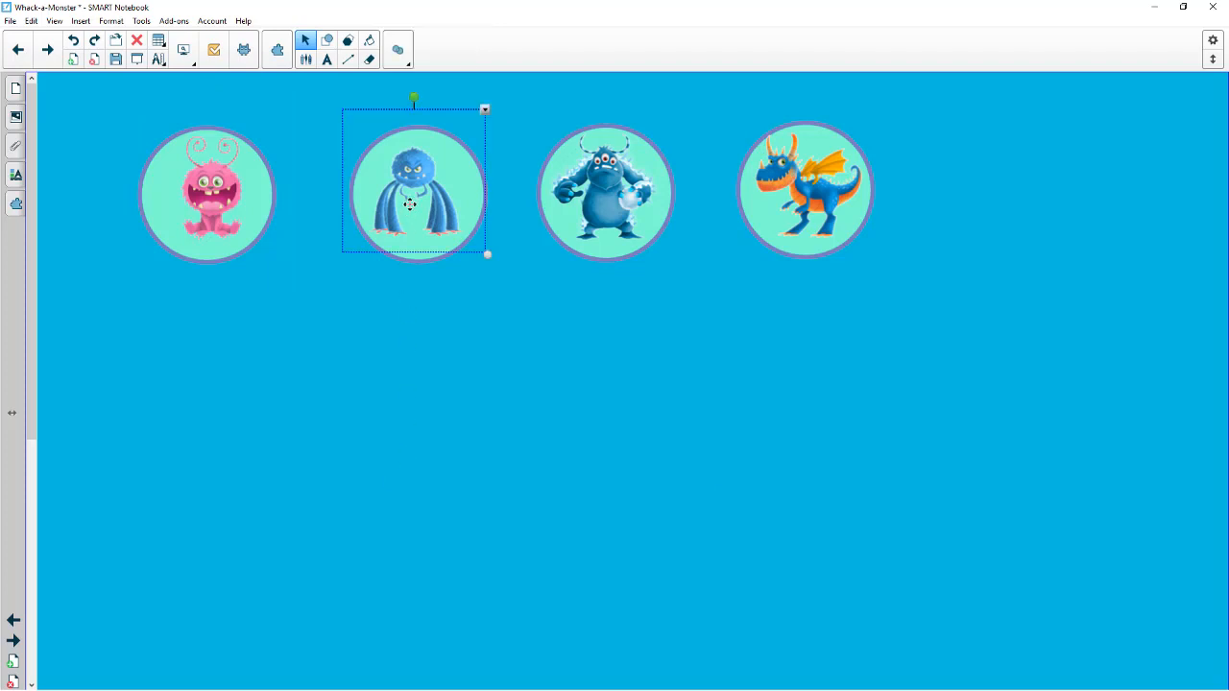
{"action": "left_click", "coordinate": [423, 261], "text": "ctrl"}
{"action": "right_click", "coordinate": [411, 232]}
{"action": "mouse_move", "coordinate": [565, 461]}
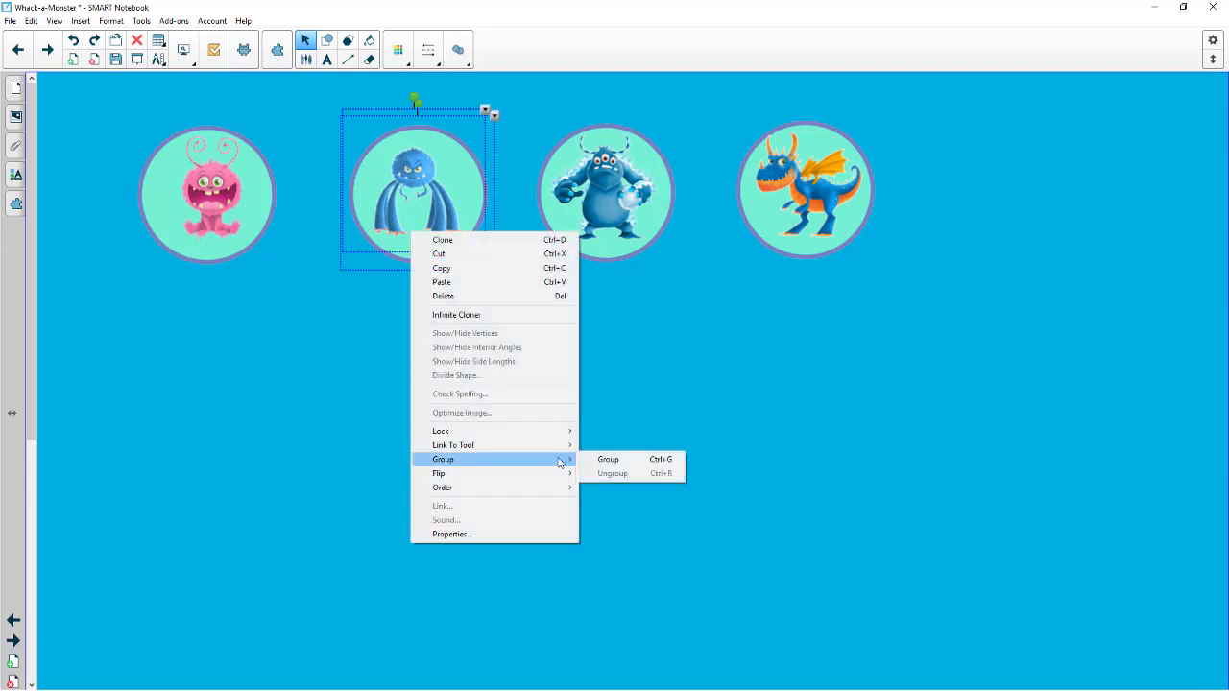
{"action": "left_click", "coordinate": [611, 459]}
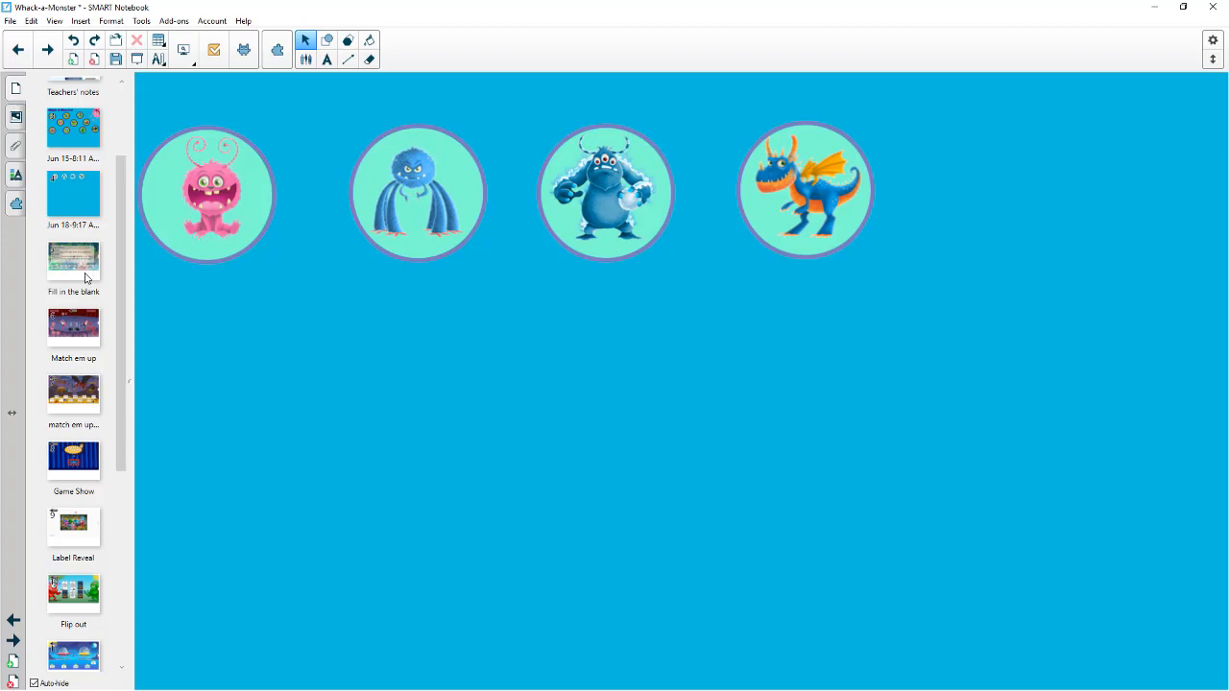
Open the Fill in the blank page and try placing the word "person" in the fourth blank of the noun sentence
{"action": "left_click", "coordinate": [84, 278]}
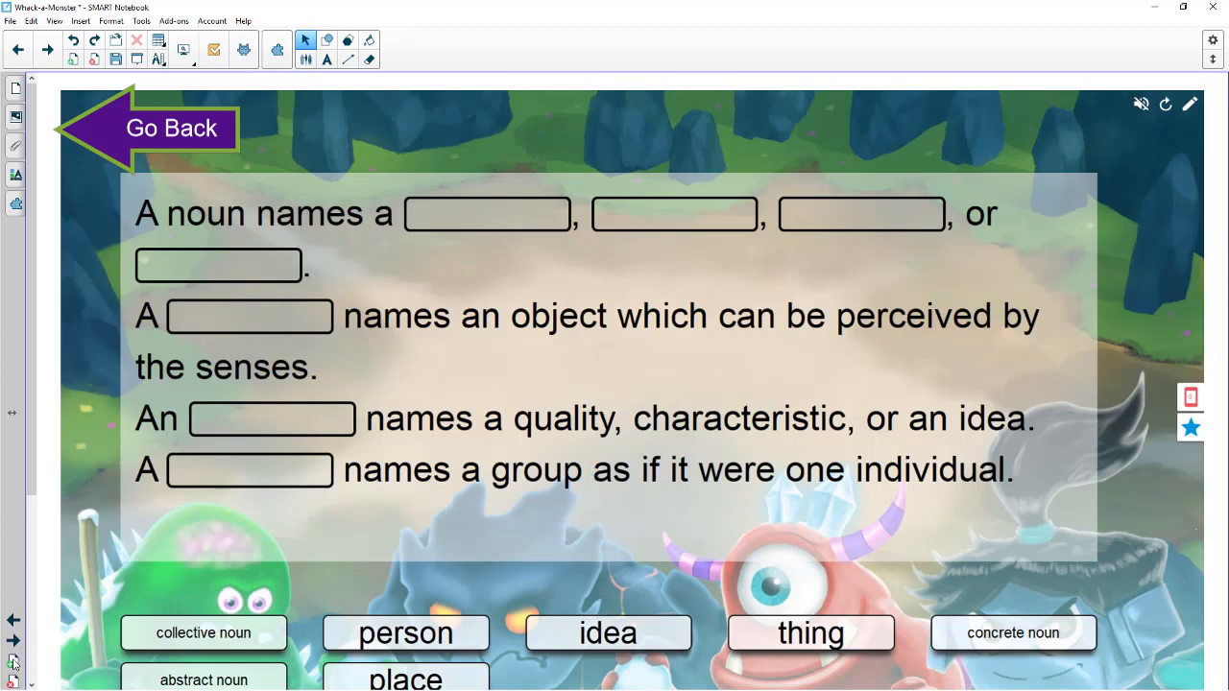
{"action": "left_click_drag", "start_coordinate": [397, 634], "coordinate": [235, 276]}
{"action": "left_click_drag", "start_coordinate": [235, 275], "coordinate": [244, 257]}
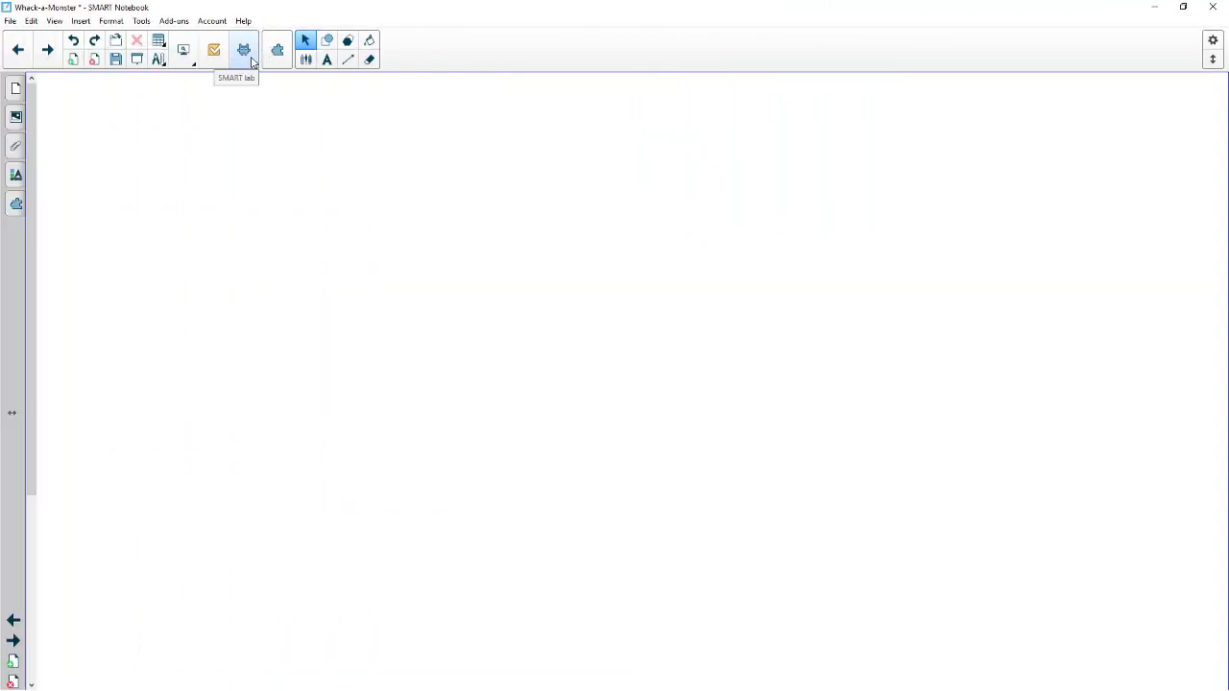
Start Fill in the Blanks with "I can include any information that I want to reinforce or review with my students in a fill in the blank activity."
{"action": "left_click", "coordinate": [250, 60]}
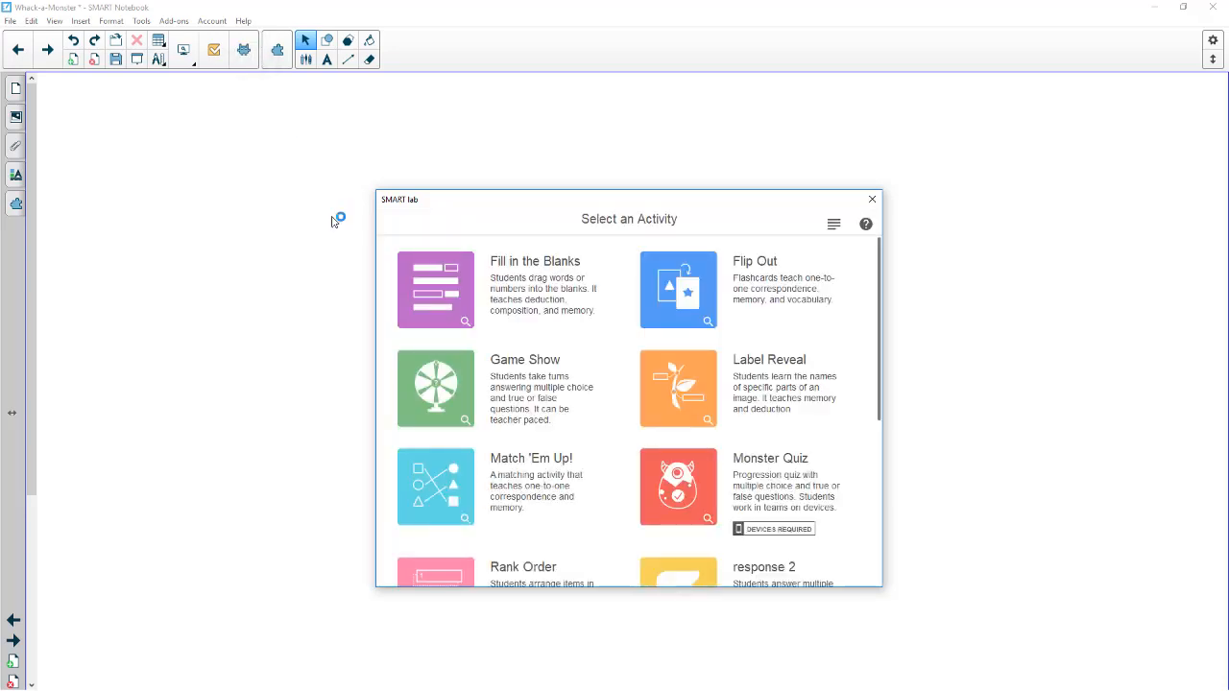
{"action": "left_click", "coordinate": [441, 289]}
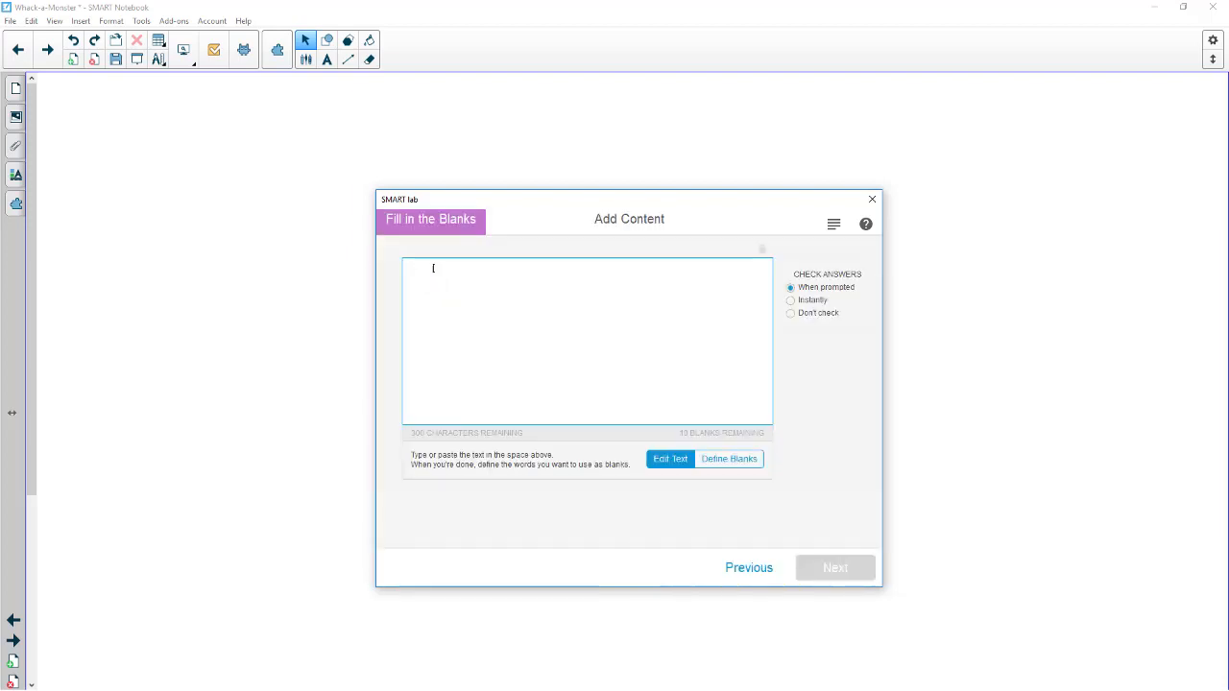
{"action": "type", "text": "I can include any information that I wa"}
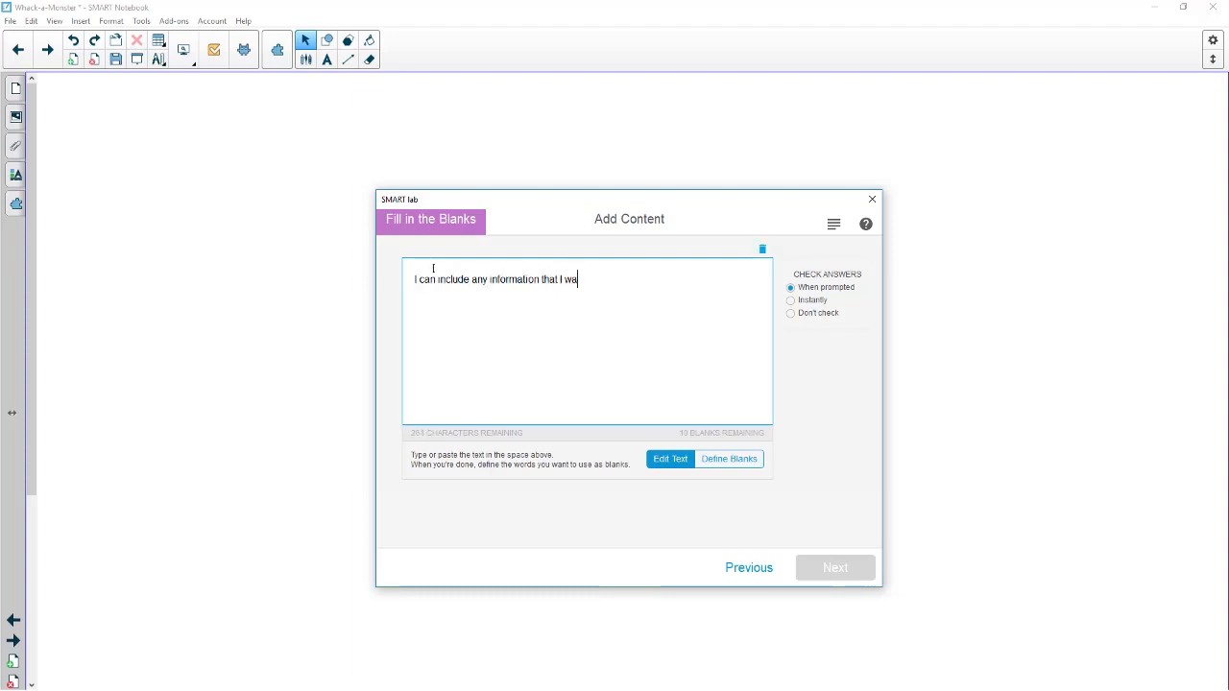
{"action": "type", "text": "nt to reinforce or review with my students in a fill"}
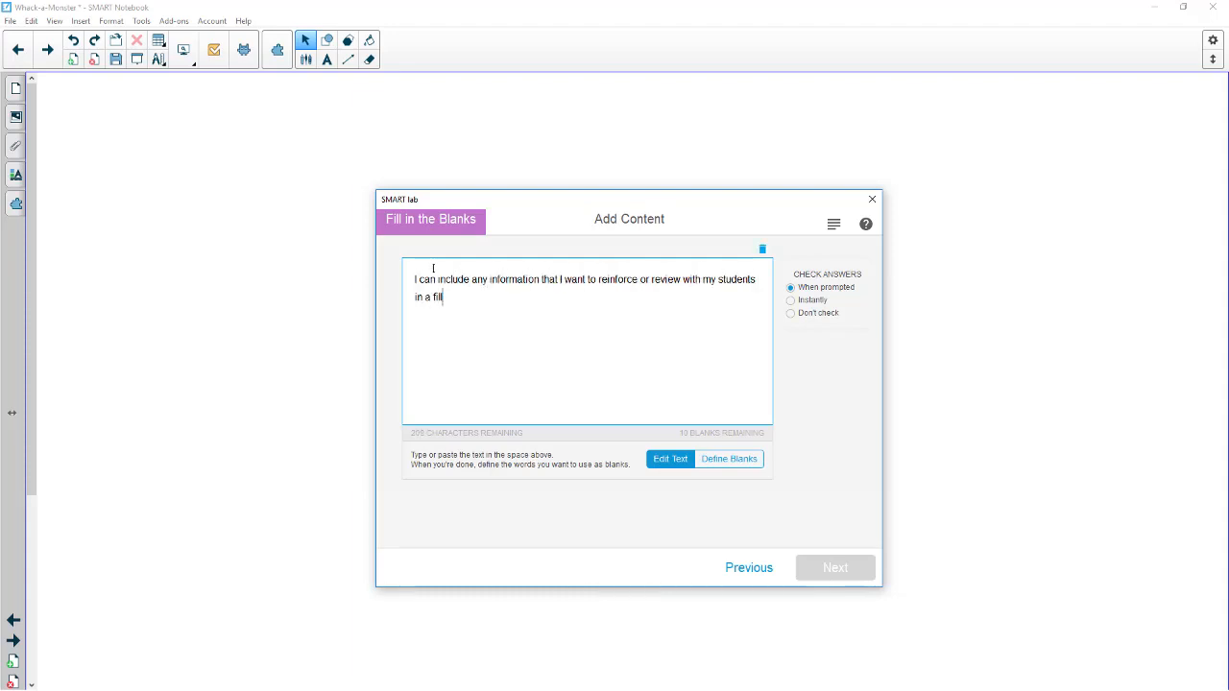
{"action": "type", "text": " in the blank activity"}
Define "information" and "activity" as the blanks and finish creating the activity
{"action": "left_click", "coordinate": [729, 461]}
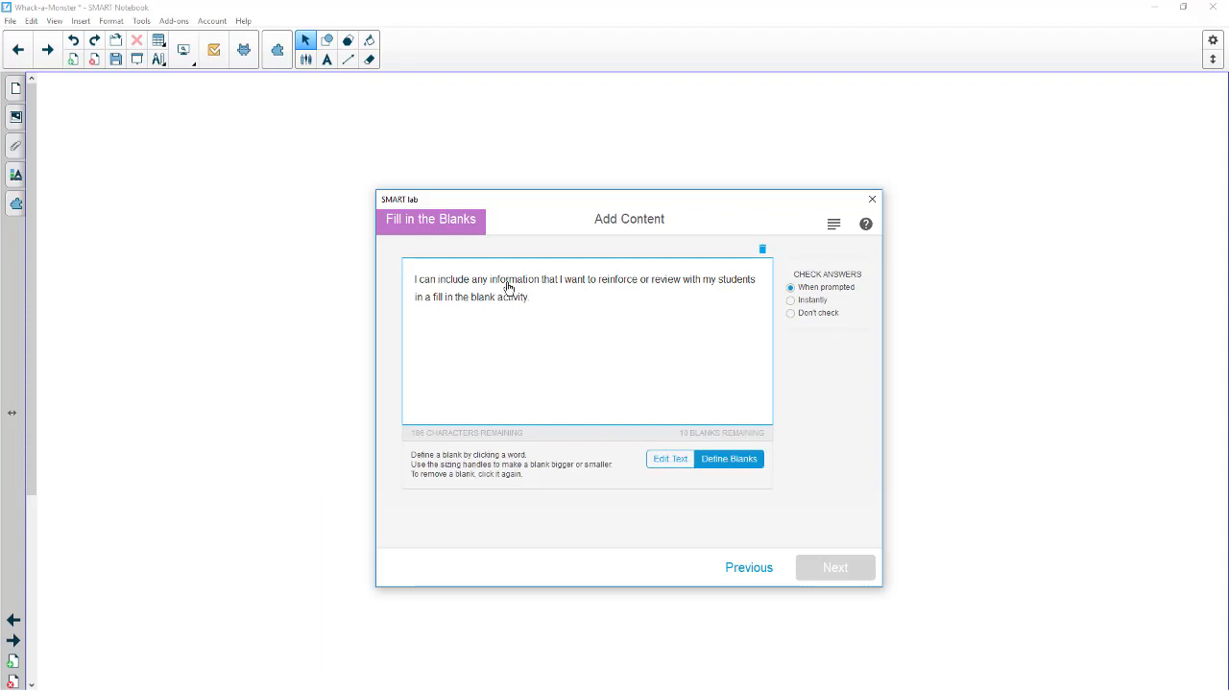
{"action": "left_click", "coordinate": [510, 284]}
{"action": "left_click", "coordinate": [554, 301]}
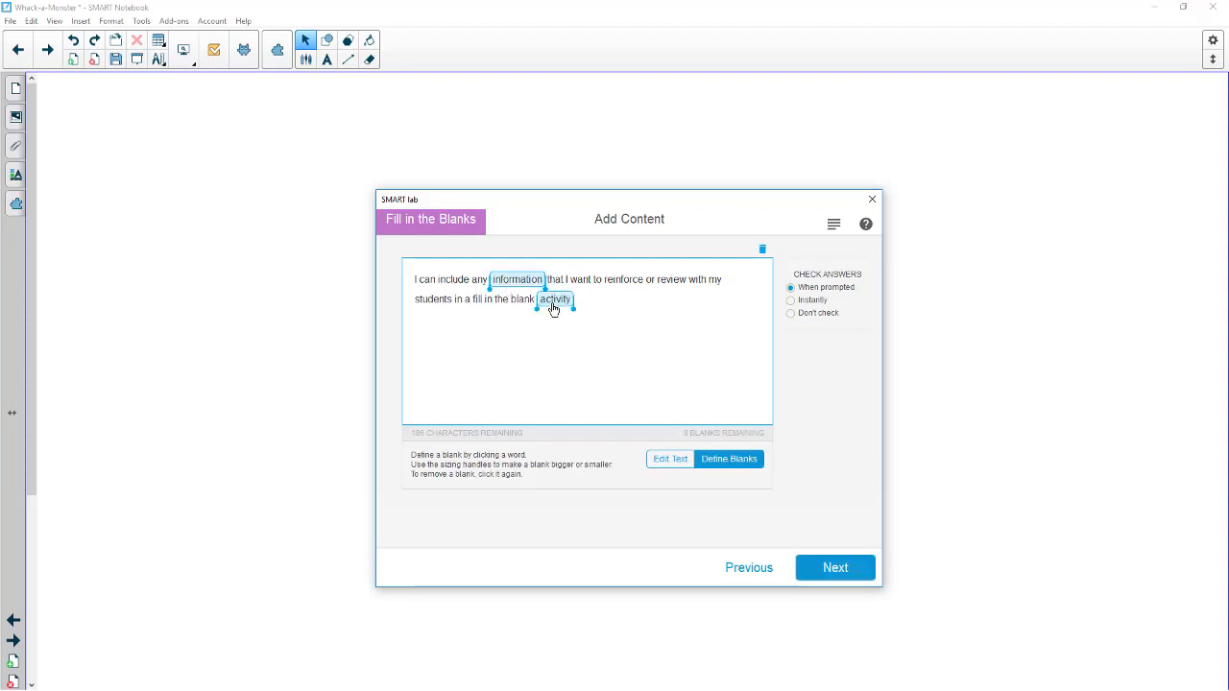
{"action": "left_click", "coordinate": [835, 568]}
{"action": "left_click", "coordinate": [838, 570]}
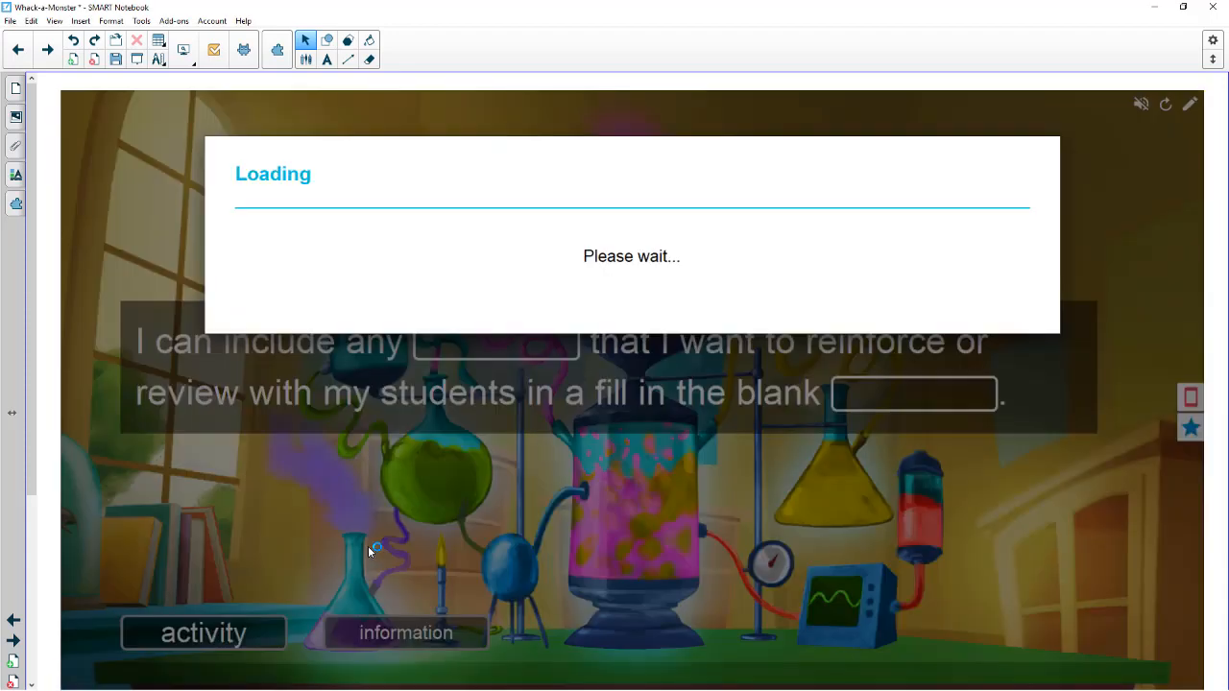
Test the activity by placing "information" in the first blank and "activity" in the second
{"action": "left_click_drag", "start_coordinate": [200, 636], "coordinate": [485, 351]}
{"action": "left_click_drag", "start_coordinate": [416, 639], "coordinate": [504, 348]}
{"action": "left_click_drag", "start_coordinate": [229, 638], "coordinate": [926, 402]}
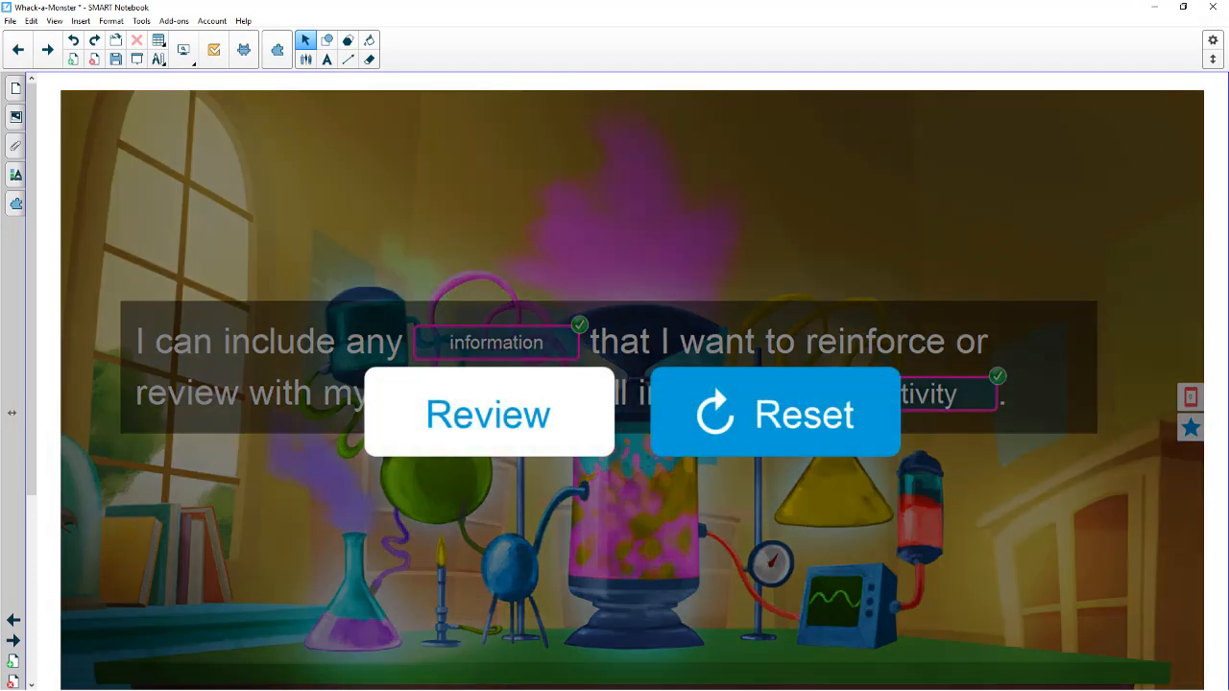
Add a block arrow pointing left in the upper-left corner of the Fill in the blank page about nouns
{"action": "left_click", "coordinate": [15, 89]}
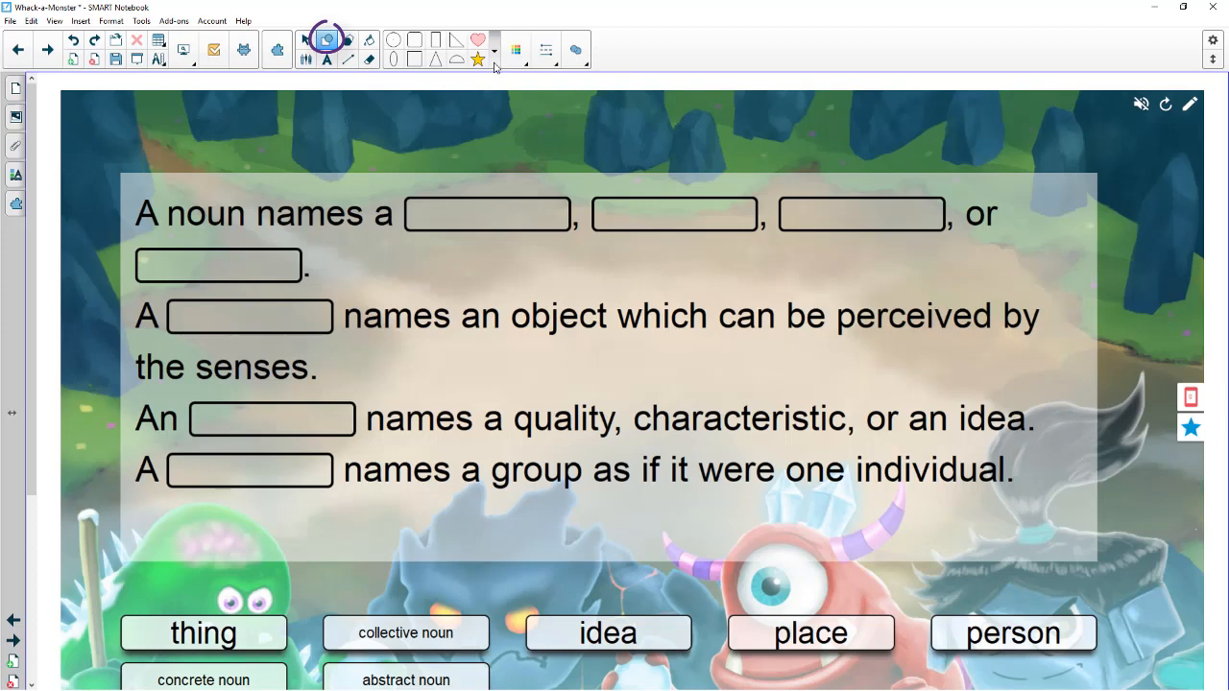
{"action": "left_click", "coordinate": [493, 55]}
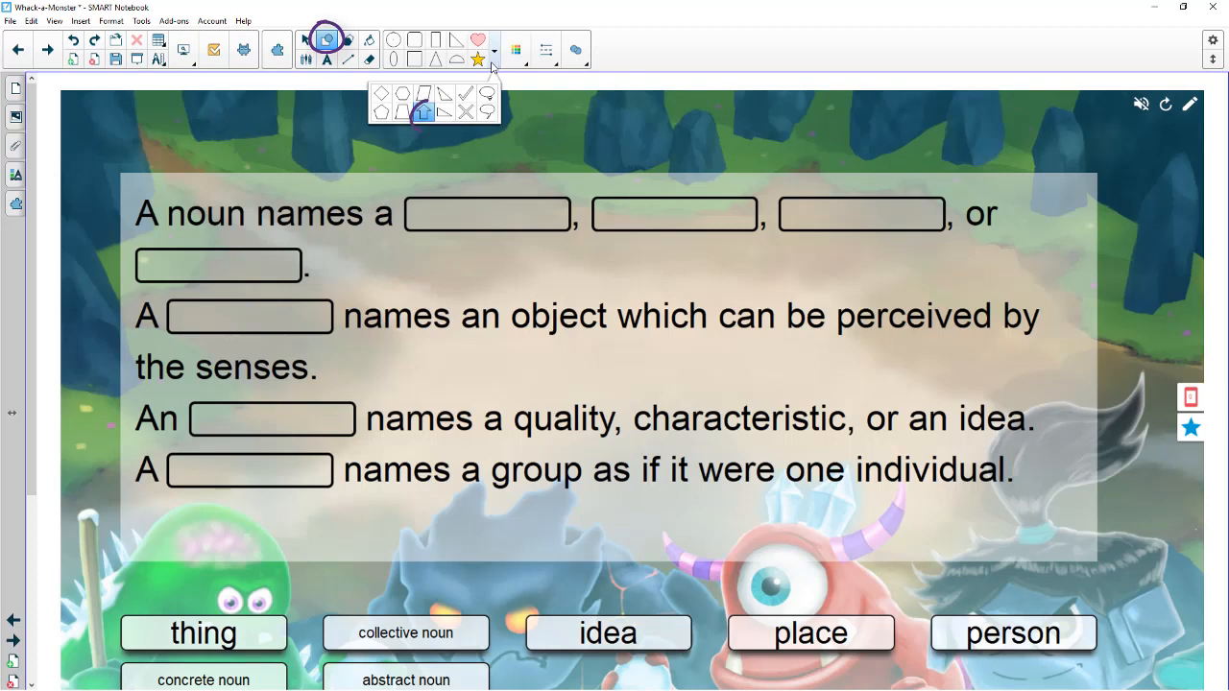
{"action": "left_click", "coordinate": [423, 112]}
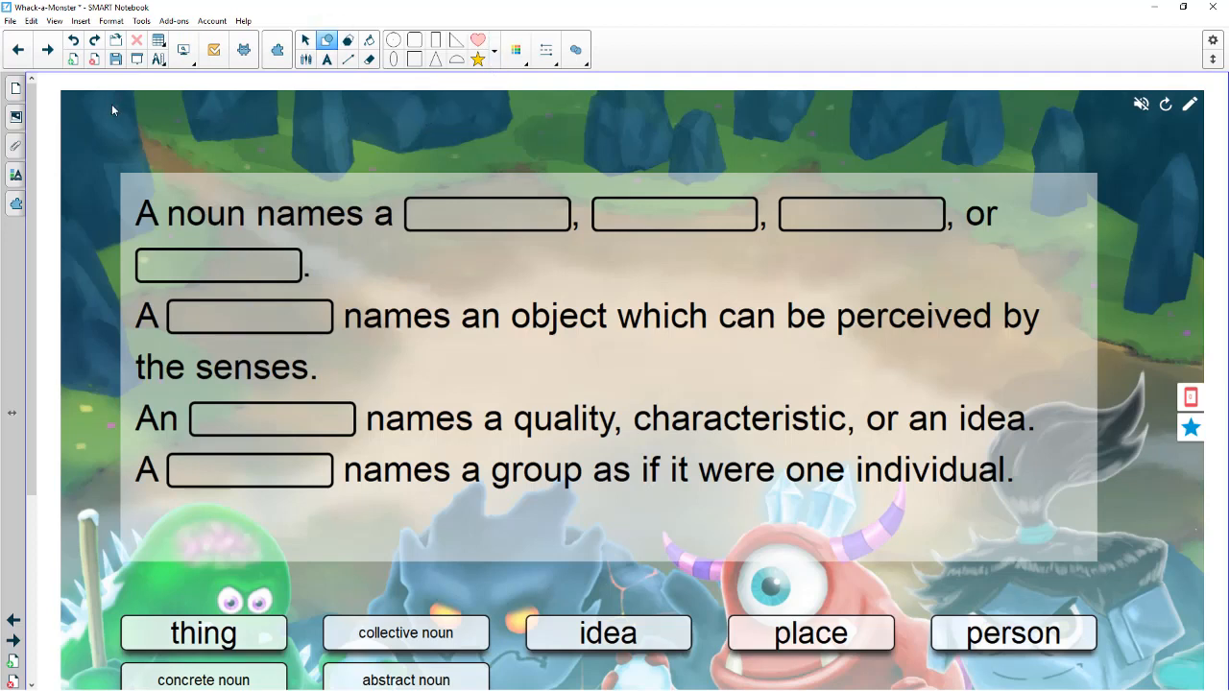
{"action": "left_click_drag", "start_coordinate": [153, 120], "coordinate": [157, 189]}
{"action": "mouse_move", "coordinate": [129, 86]}
{"action": "left_mouse_down"}
{"action": "mouse_move", "coordinate": [67, 100]}
{"action": "mouse_move", "coordinate": [64, 141]}
{"action": "left_mouse_up"}
{"action": "left_click_drag", "start_coordinate": [167, 138], "coordinate": [149, 114]}
Give the arrow a light purple fill and a green outline
{"action": "left_click", "coordinate": [398, 49]}
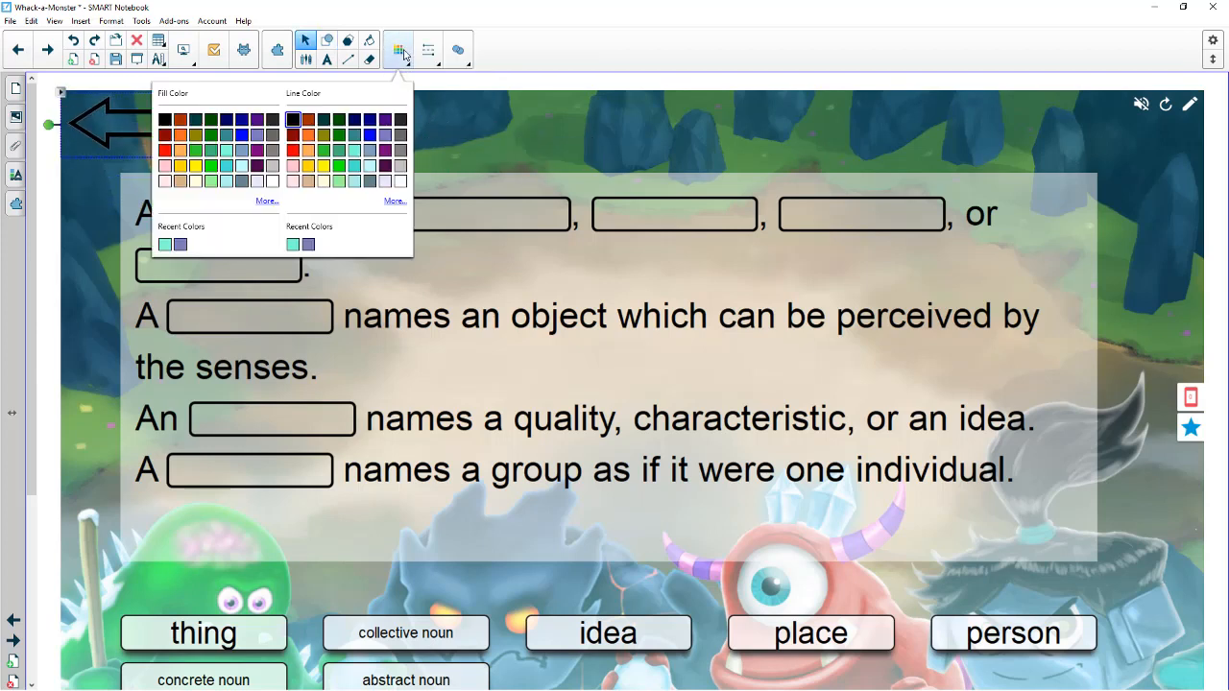
{"action": "left_click", "coordinate": [257, 136]}
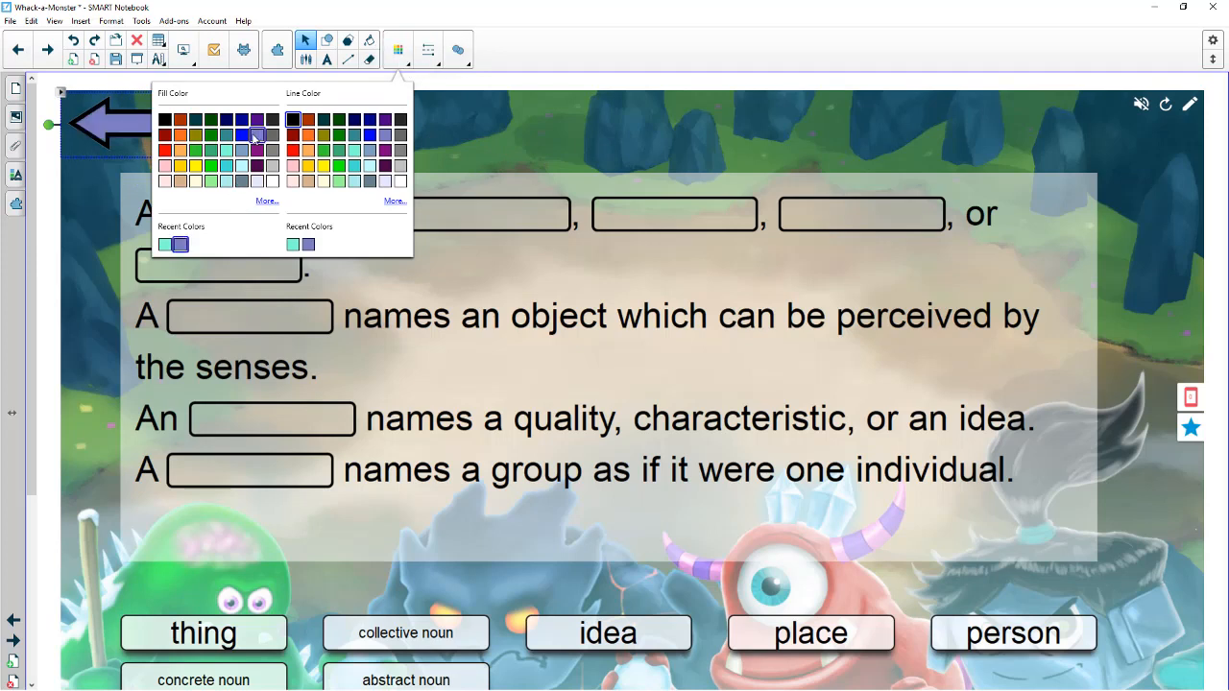
{"action": "left_click", "coordinate": [338, 152]}
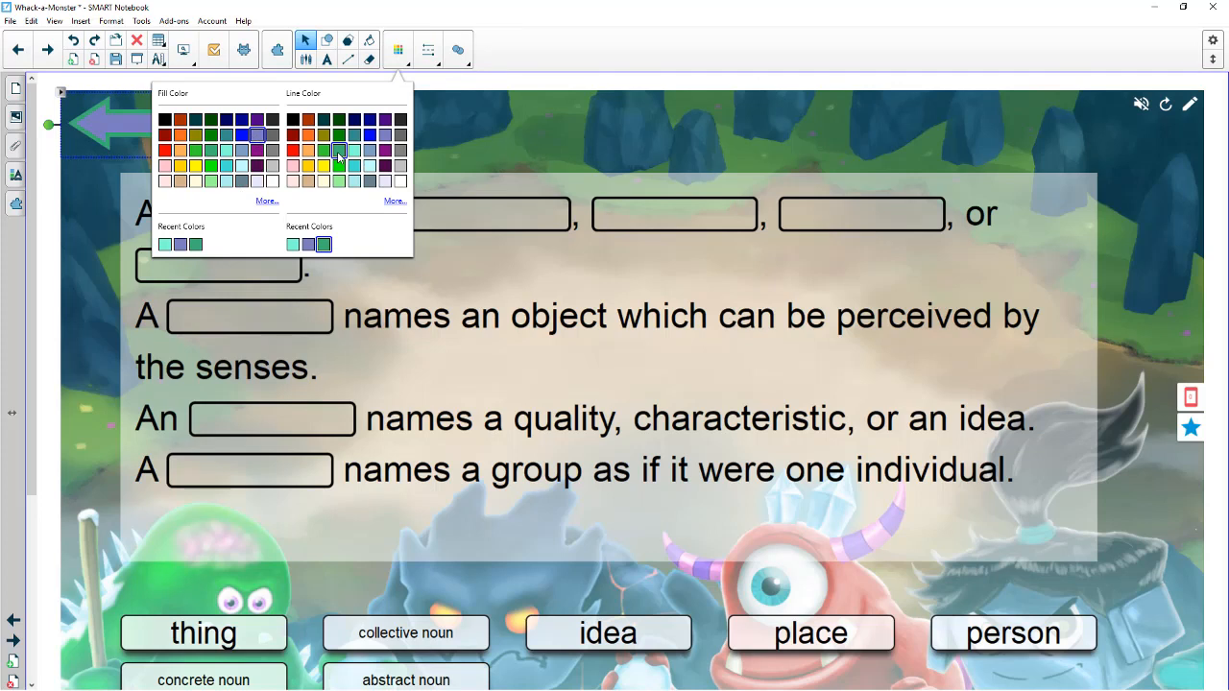
{"action": "left_click", "coordinate": [116, 126]}
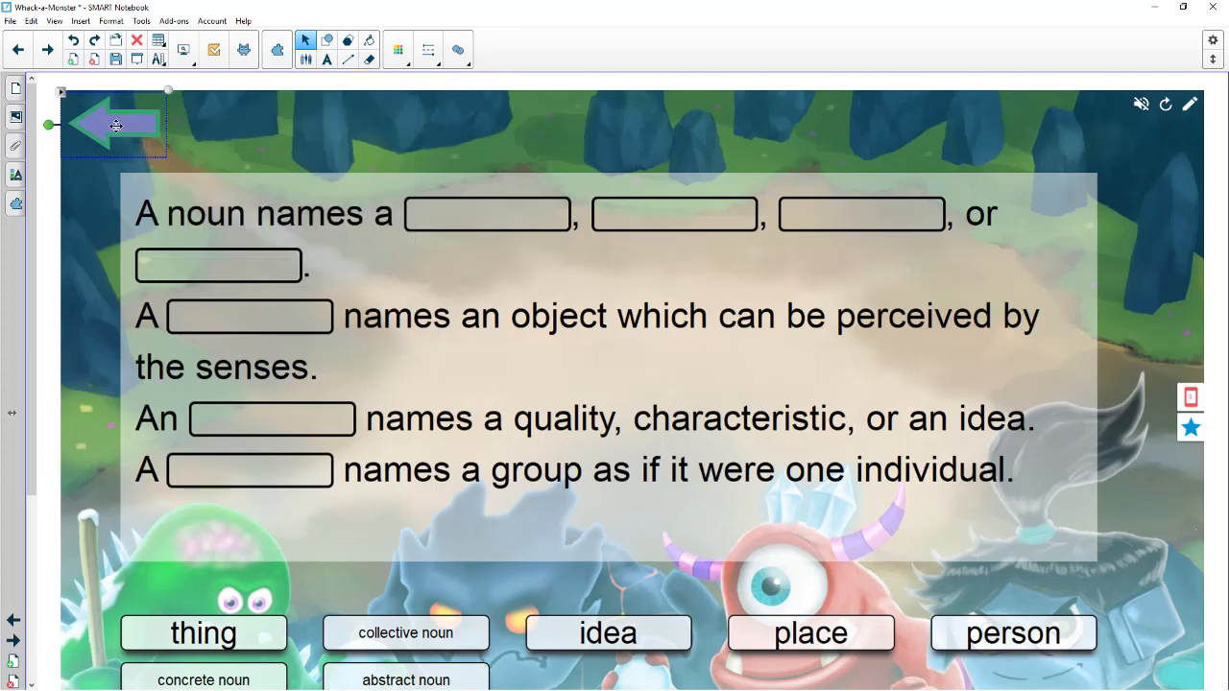
Link the arrow to page 4, Whack-a-monster, in this file, with the link launched by the whole object
{"action": "left_click", "coordinate": [61, 91]}
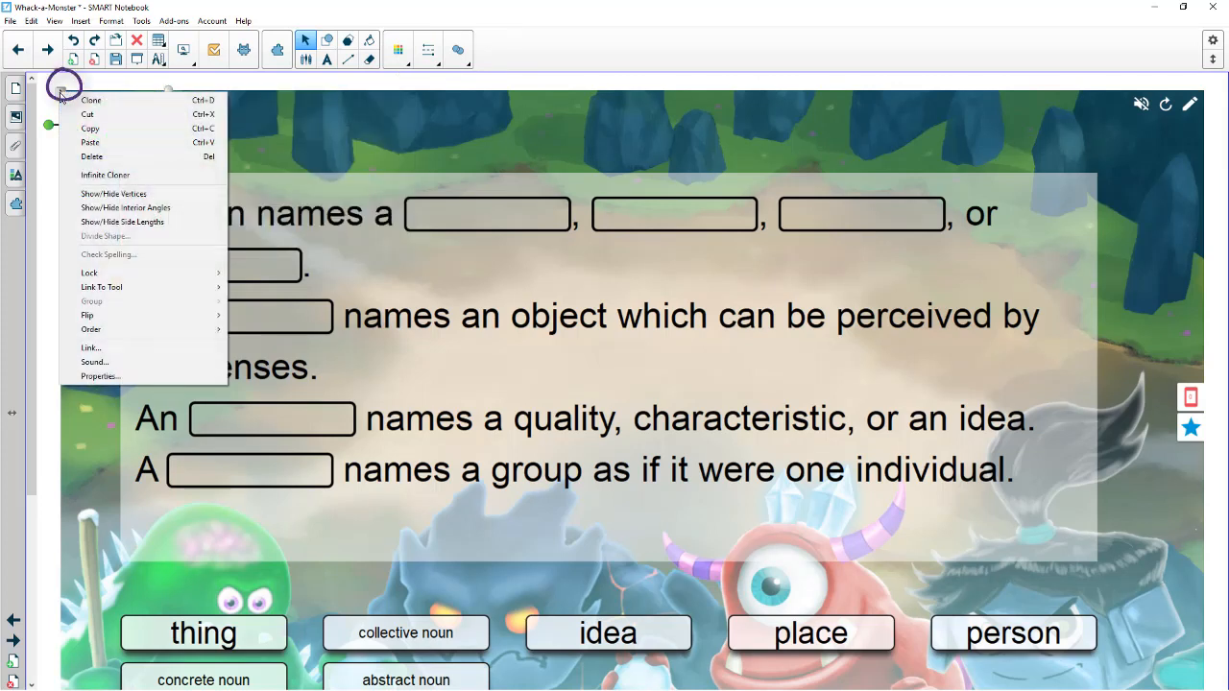
{"action": "left_click", "coordinate": [125, 352]}
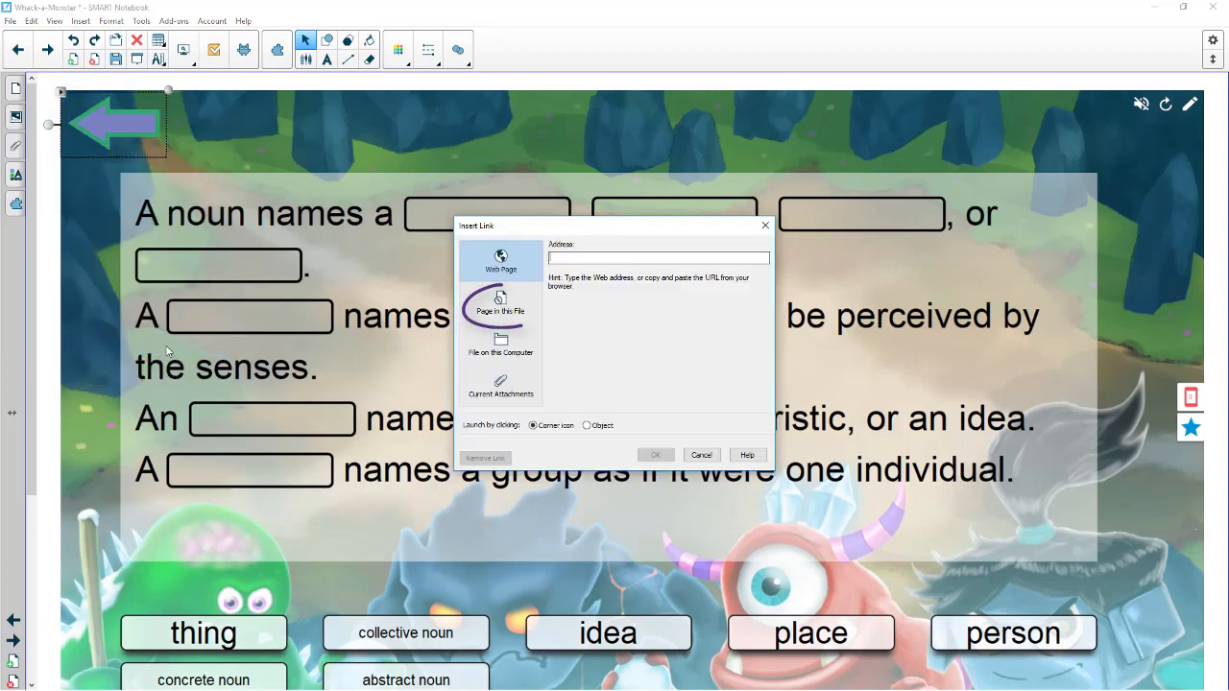
{"action": "left_click", "coordinate": [497, 312]}
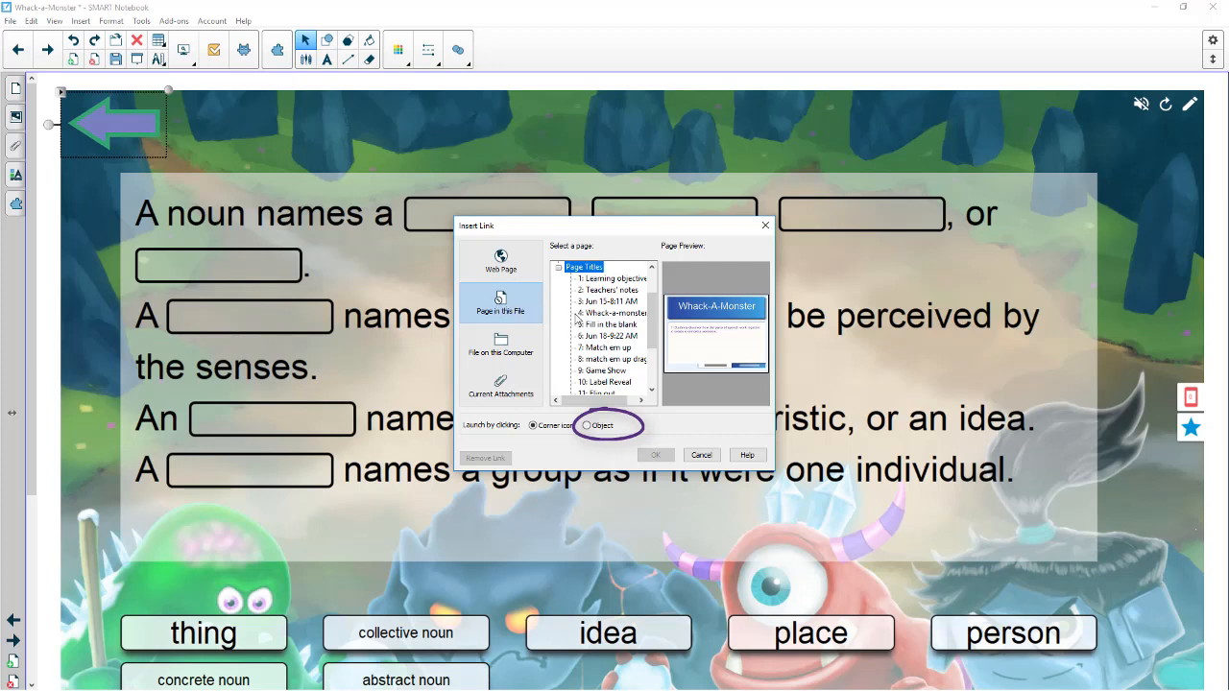
{"action": "left_click", "coordinate": [590, 314]}
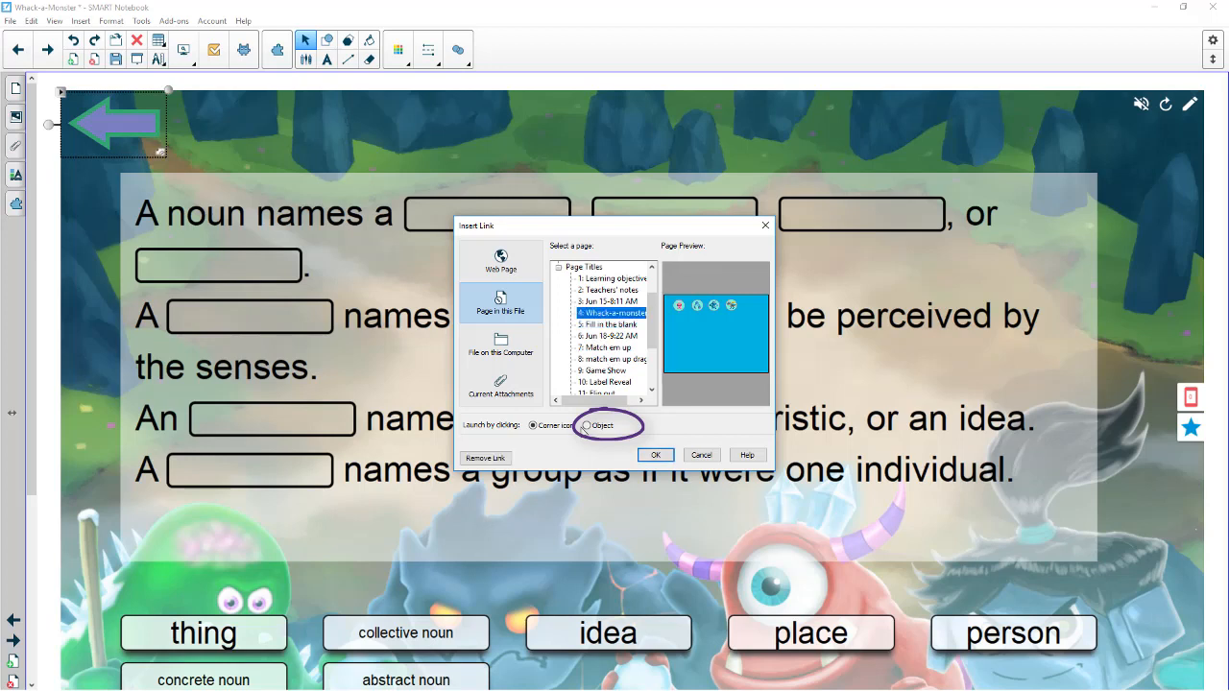
{"action": "left_click", "coordinate": [587, 427]}
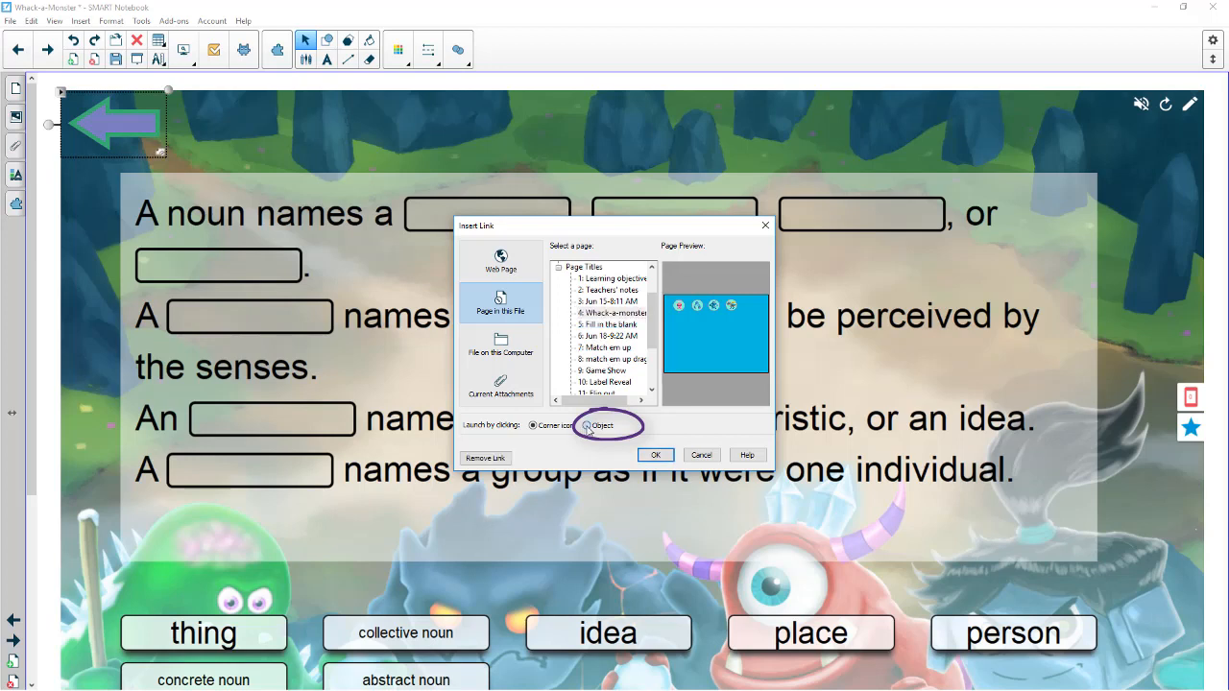
{"action": "left_click", "coordinate": [653, 454]}
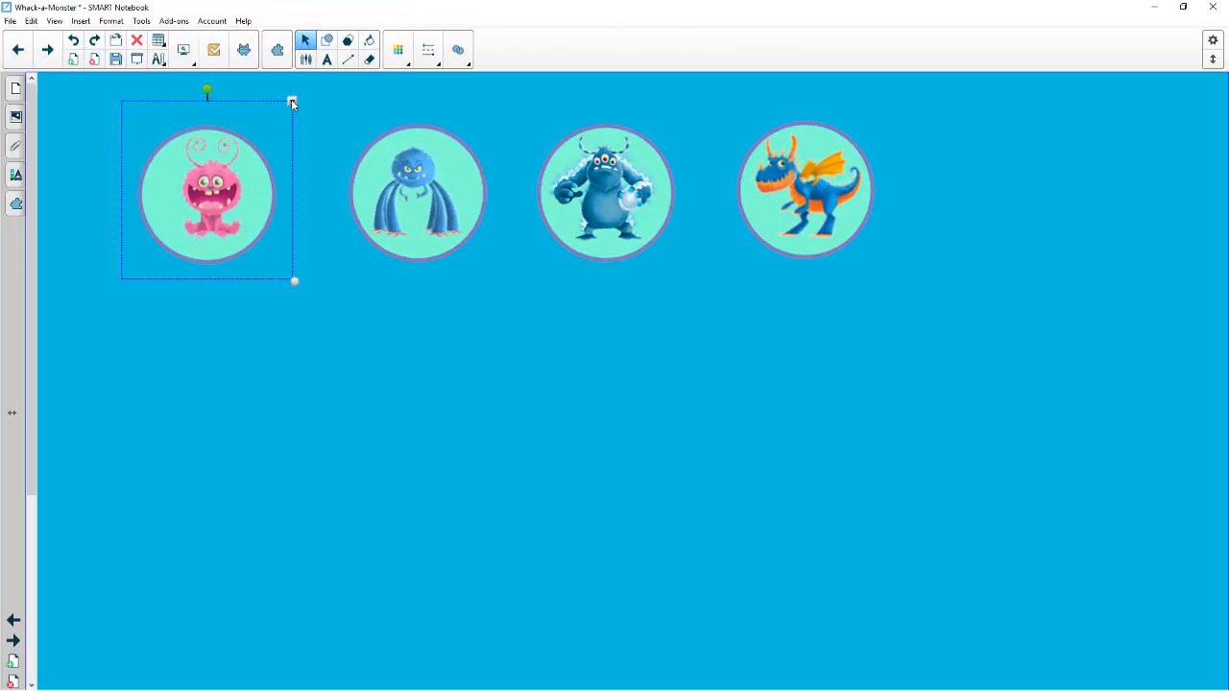
Link the pink monster picture to page 6, Jun 18-9:22 AM, with the link launched by the whole object
{"action": "left_click", "coordinate": [292, 103]}
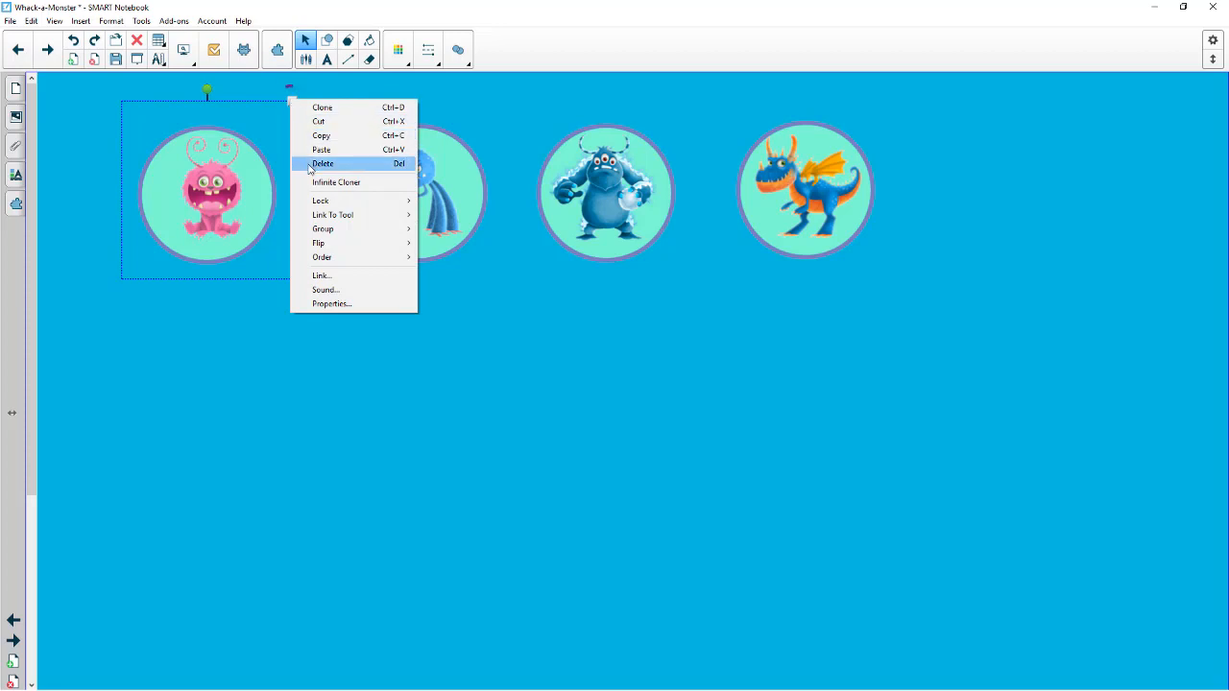
{"action": "left_click", "coordinate": [337, 276]}
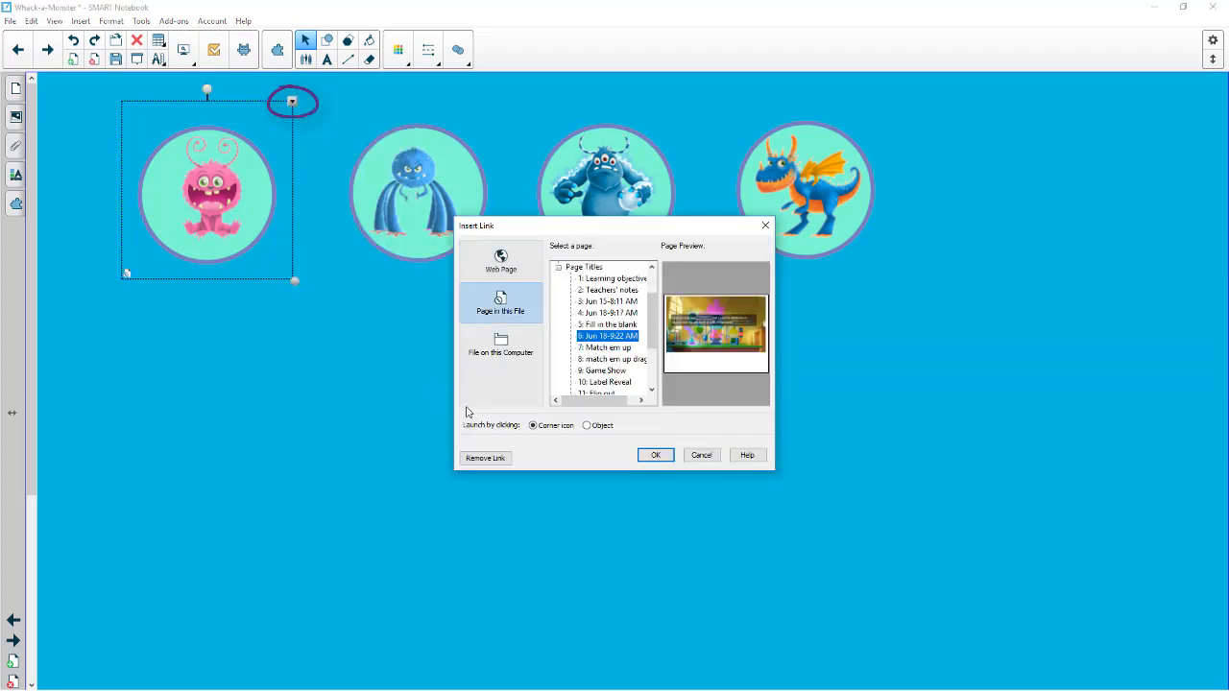
{"action": "left_click", "coordinate": [588, 426]}
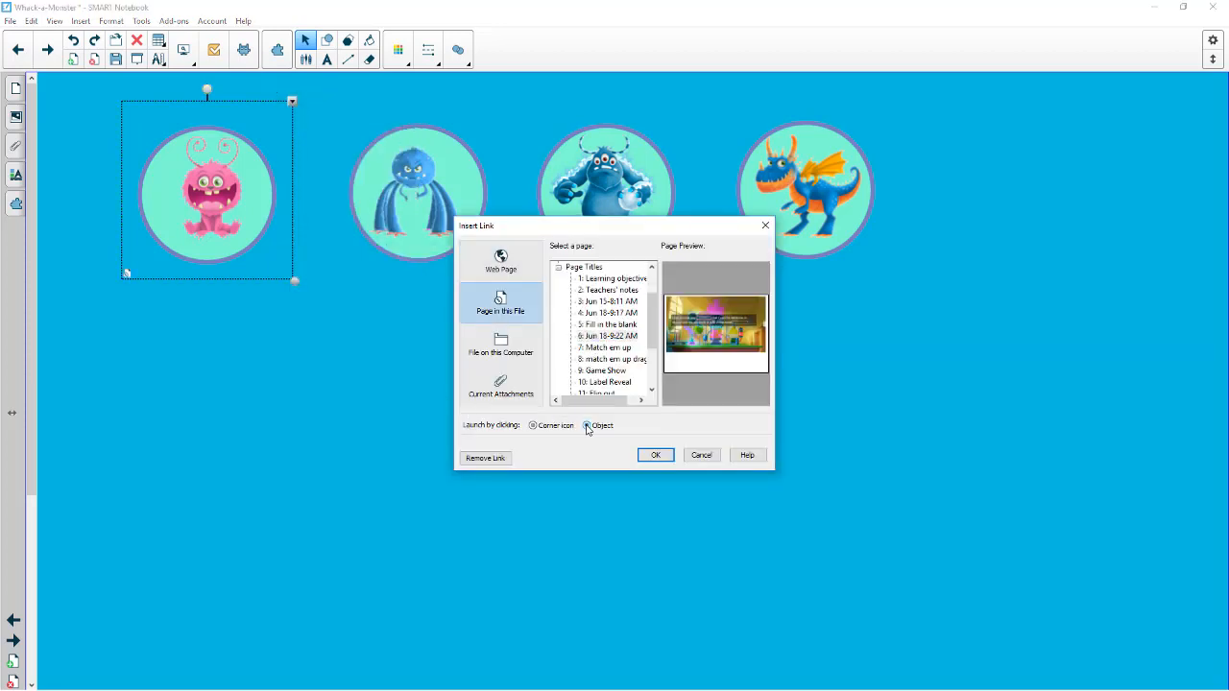
{"action": "left_click", "coordinate": [655, 456]}
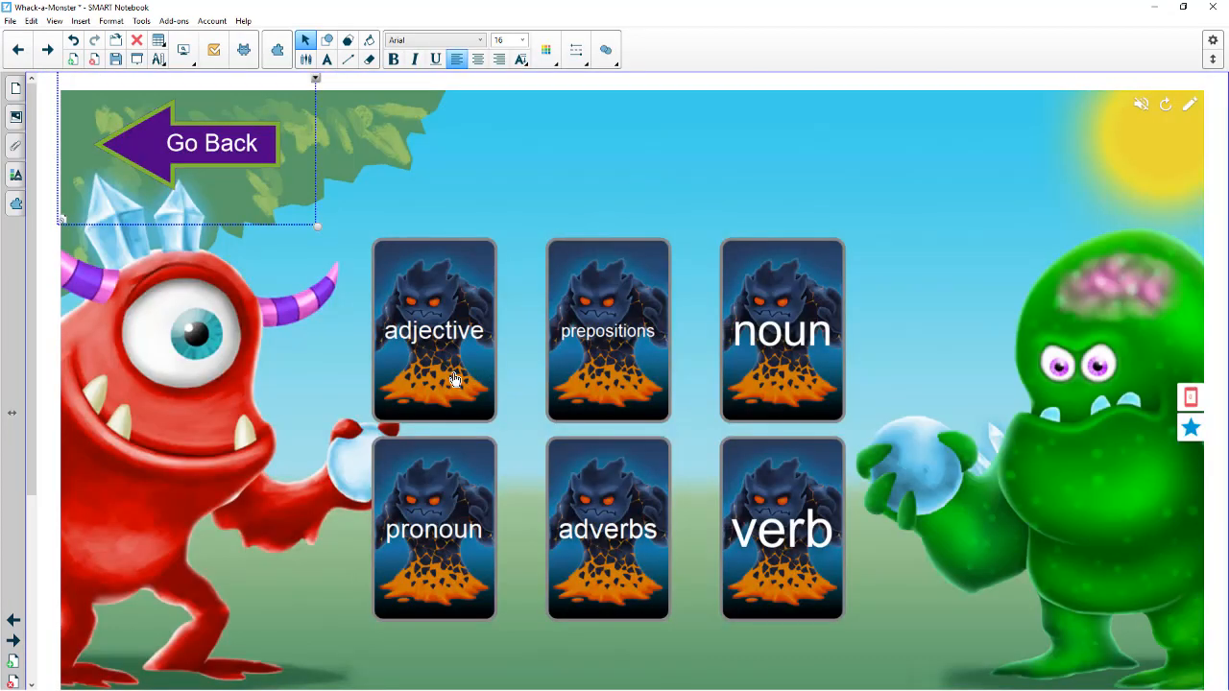
Test the flip-card activity by turning over the adjective, prepositions and adverbs cards
{"action": "left_click", "coordinate": [455, 379]}
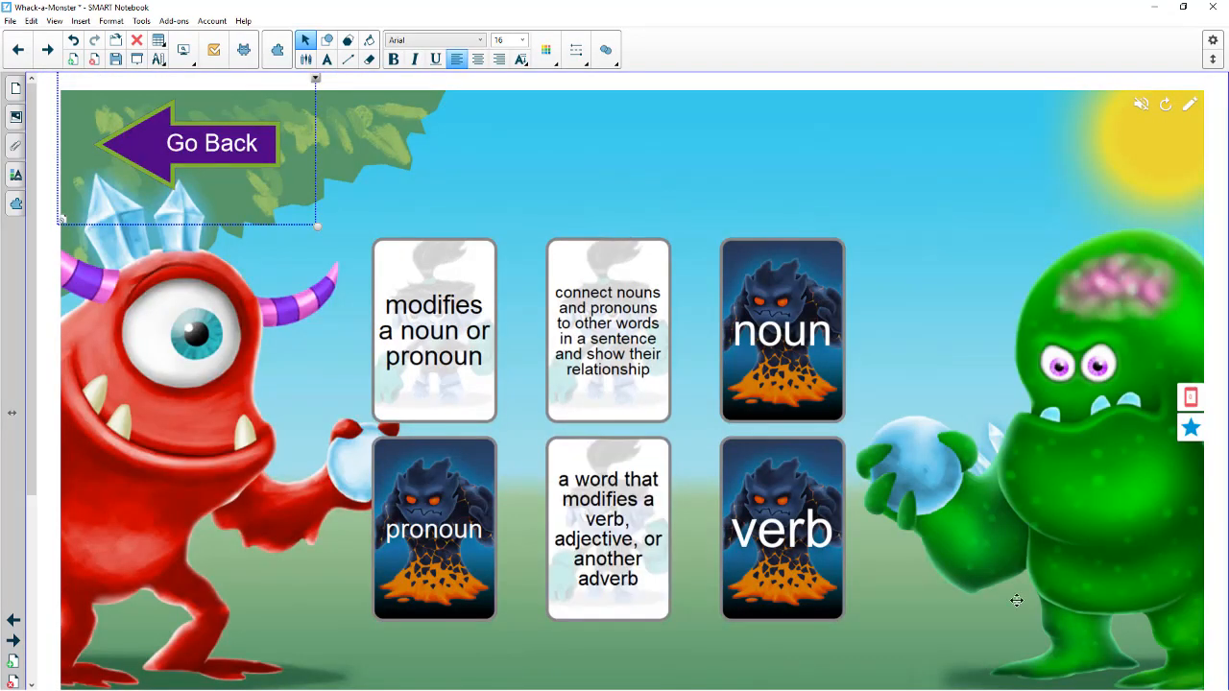